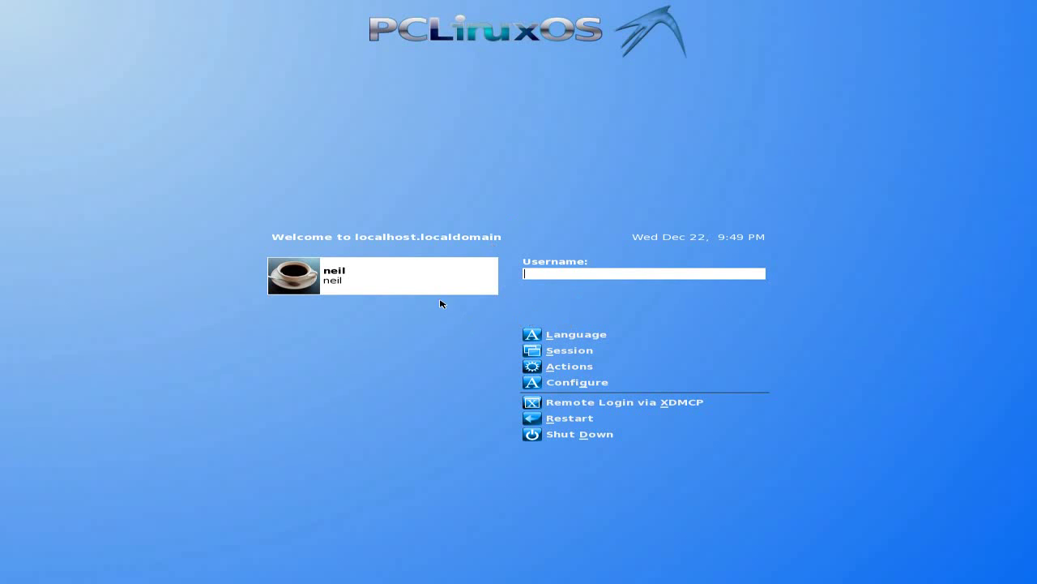
Log in with the user account and its password to reach the LXDE desktop
{"action": "left_click", "coordinate": [302, 280]}
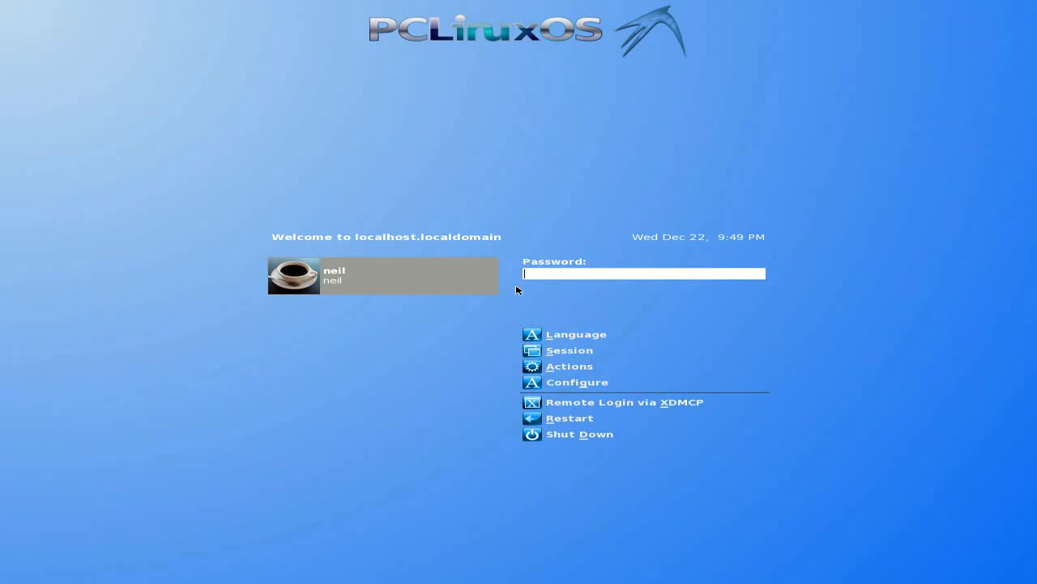
{"action": "type", "text": "••••••••"}
{"action": "key", "text": "Return"}
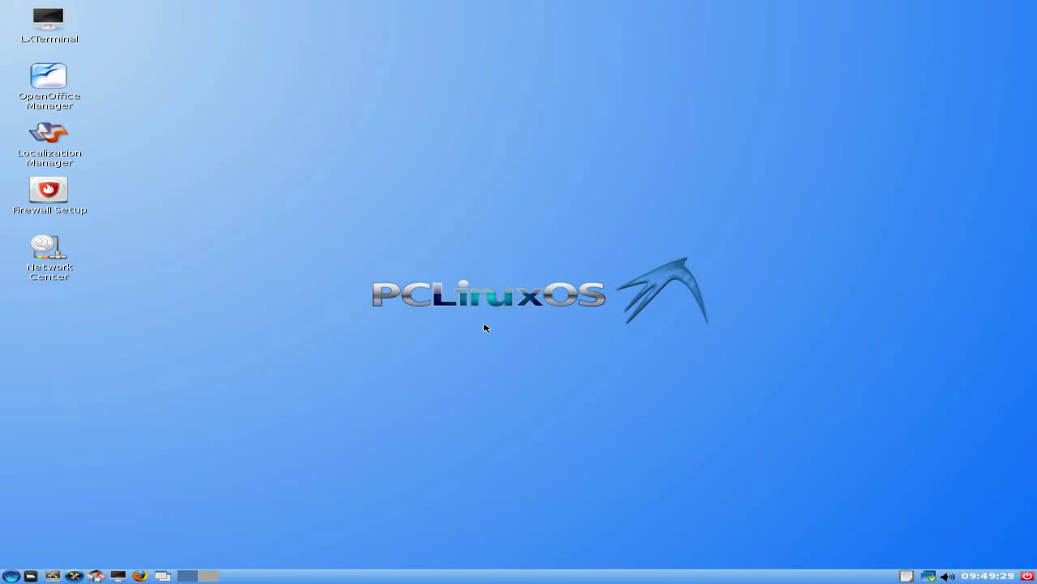
{"action": "left_click", "coordinate": [55, 18]}
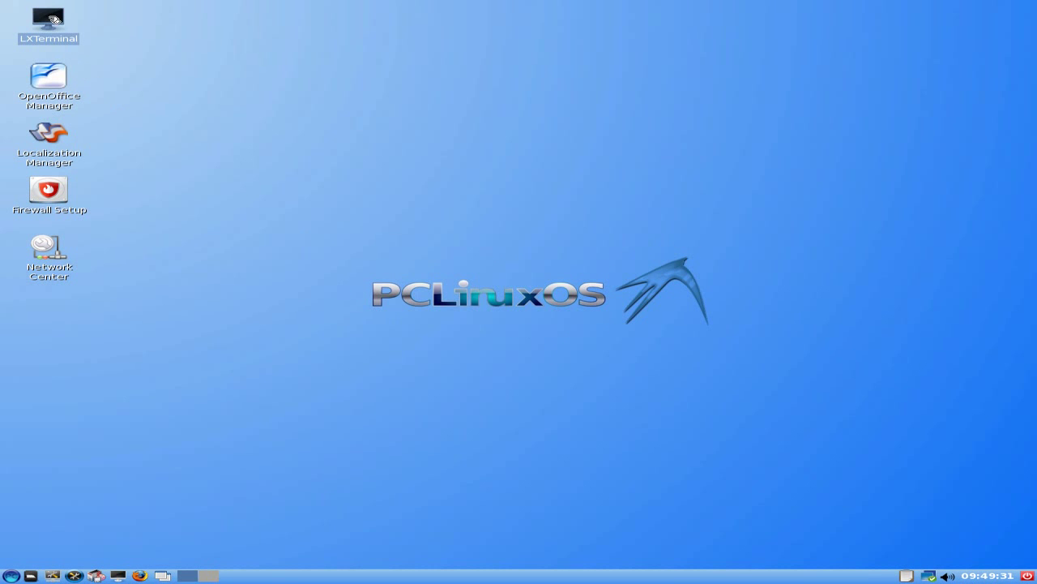
{"action": "left_click", "coordinate": [52, 74]}
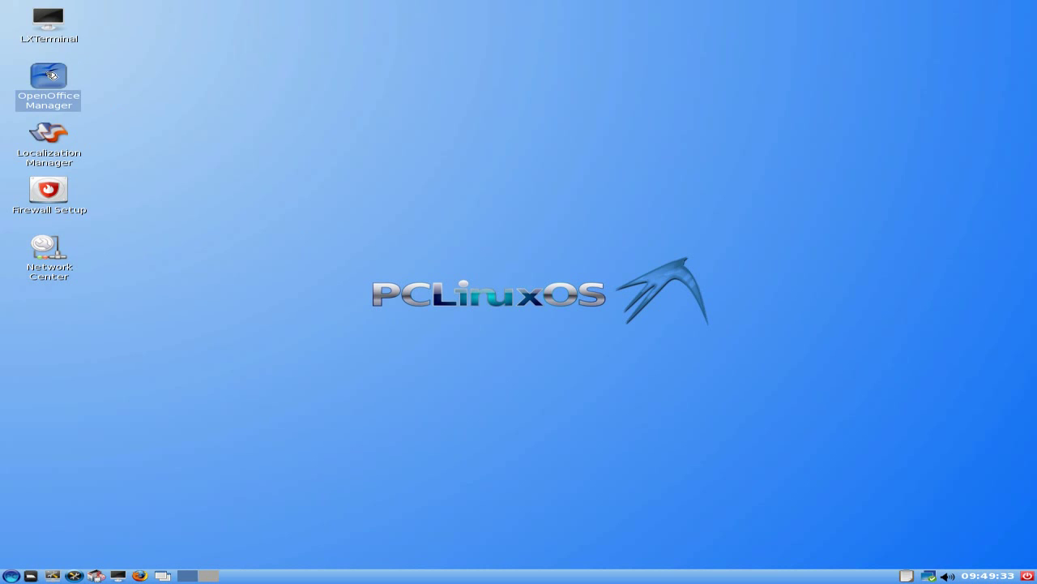
{"action": "left_click", "coordinate": [53, 130]}
{"action": "left_click", "coordinate": [57, 191]}
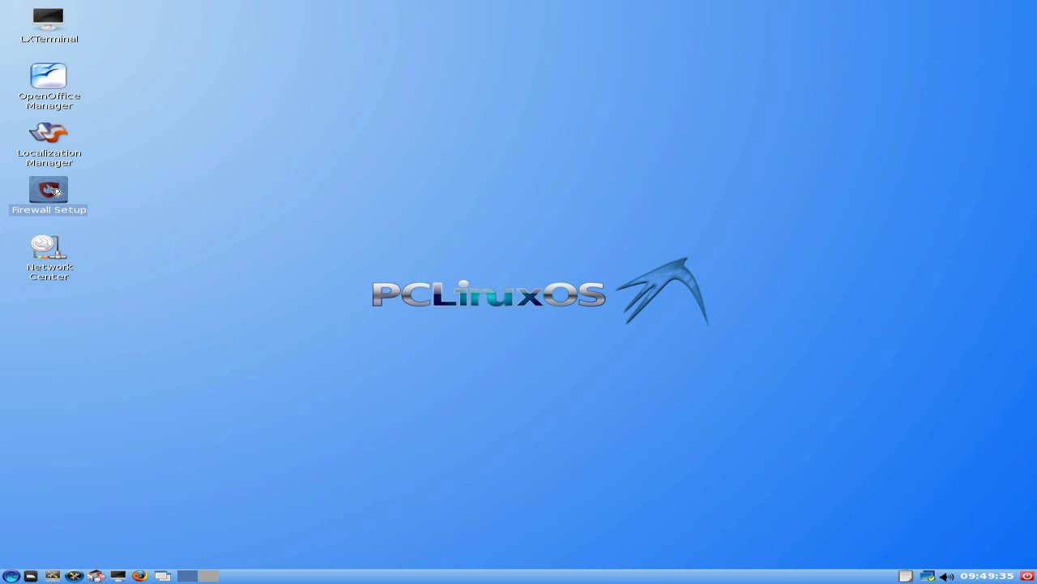
{"action": "left_click", "coordinate": [56, 251]}
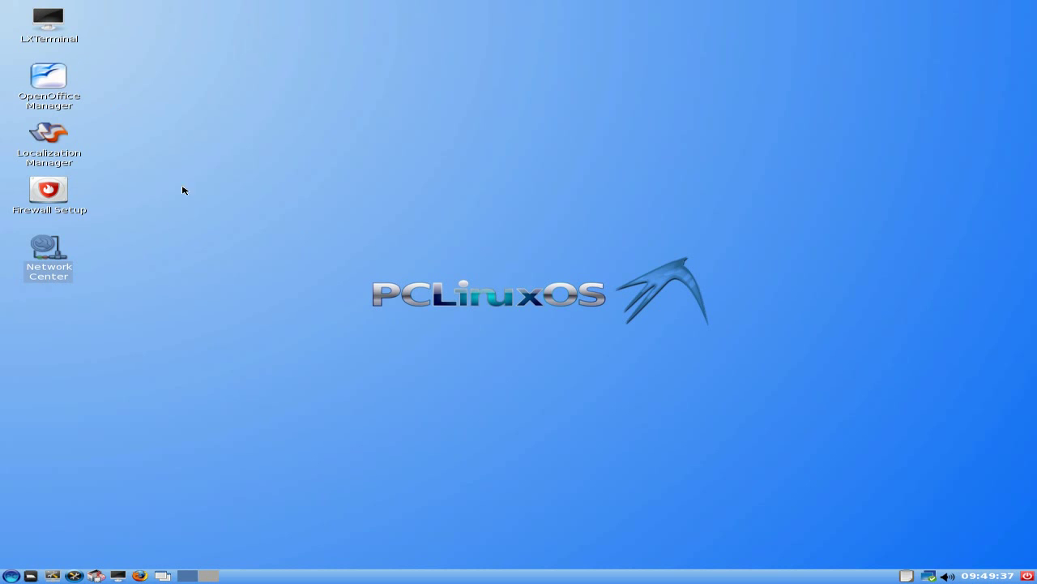
{"action": "left_click", "coordinate": [60, 81]}
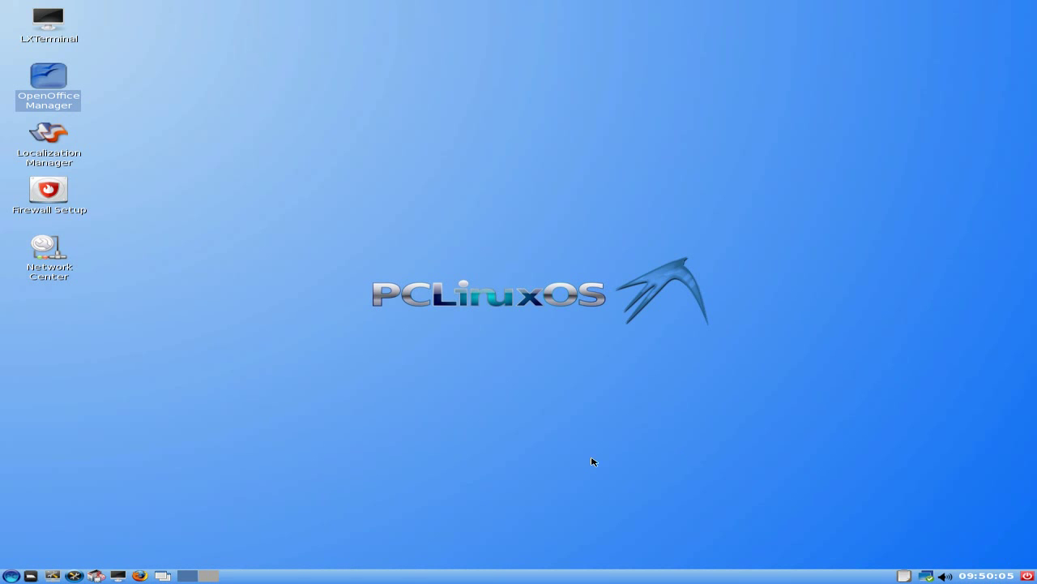
Launch Screenie 0.4 from the Graphics section of the application menu
{"action": "left_click", "coordinate": [10, 577]}
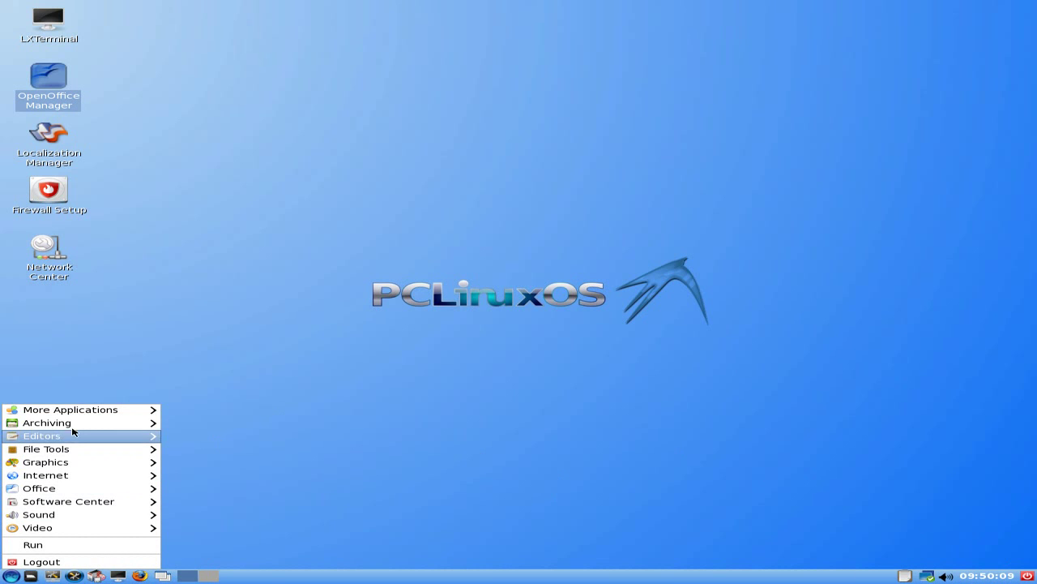
{"action": "mouse_move", "coordinate": [78, 414]}
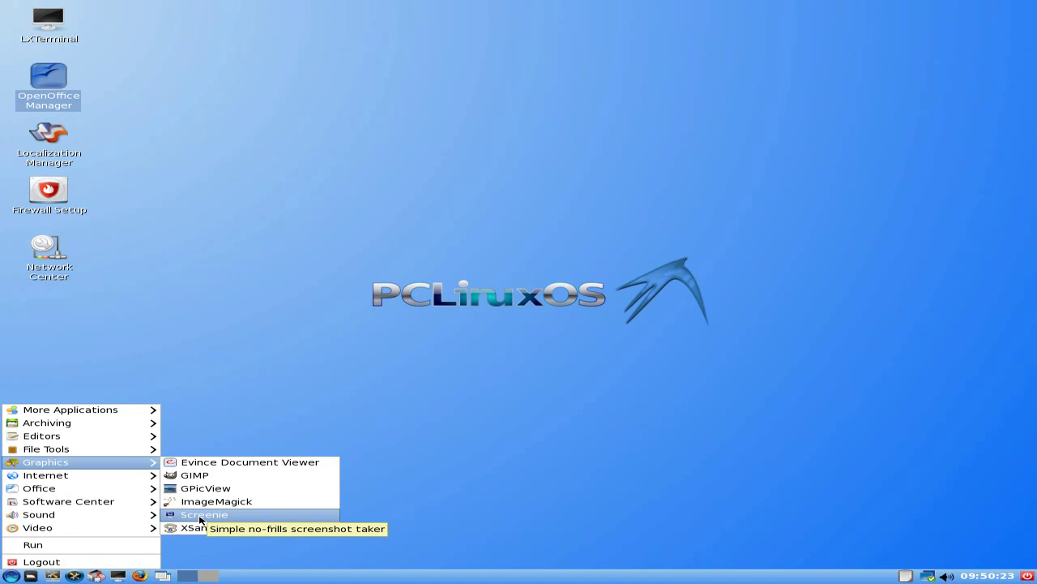
{"action": "left_click", "coordinate": [200, 515]}
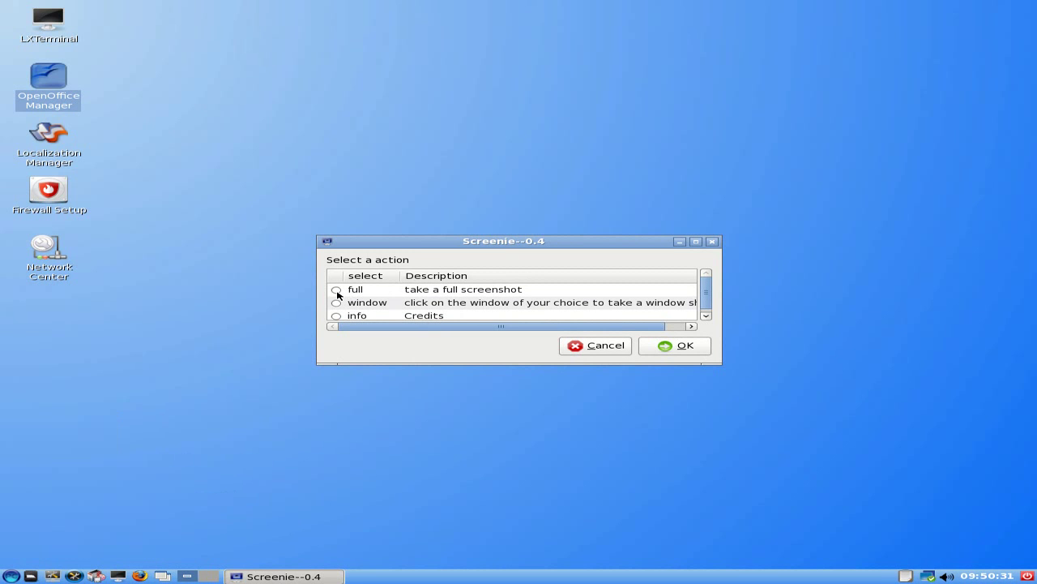
Choose a full screenshot and confirm the file name pic in the home folder
{"action": "left_click", "coordinate": [665, 349]}
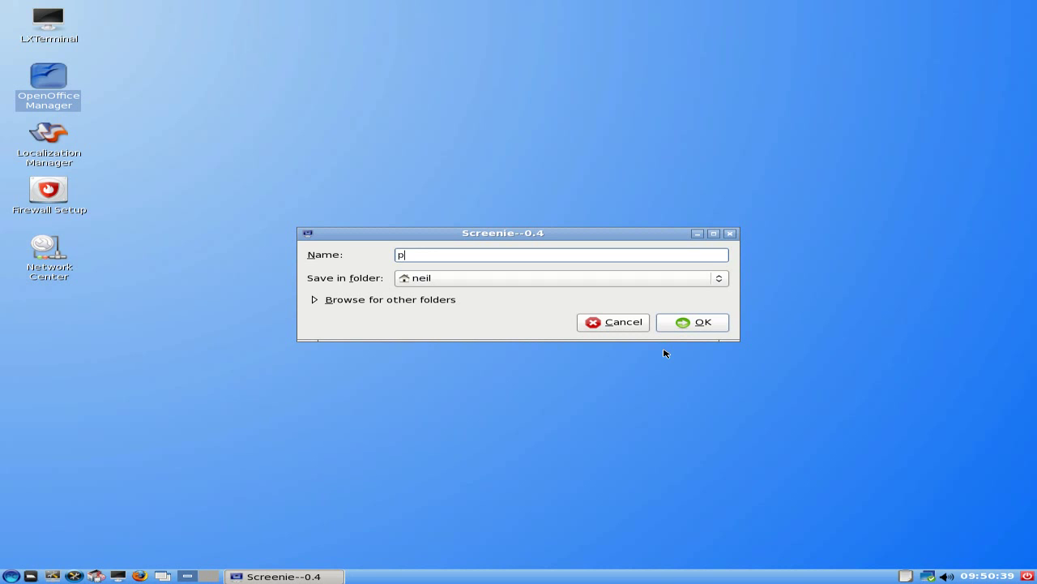
{"action": "type", "text": "ic"}
{"action": "left_click", "coordinate": [686, 324]}
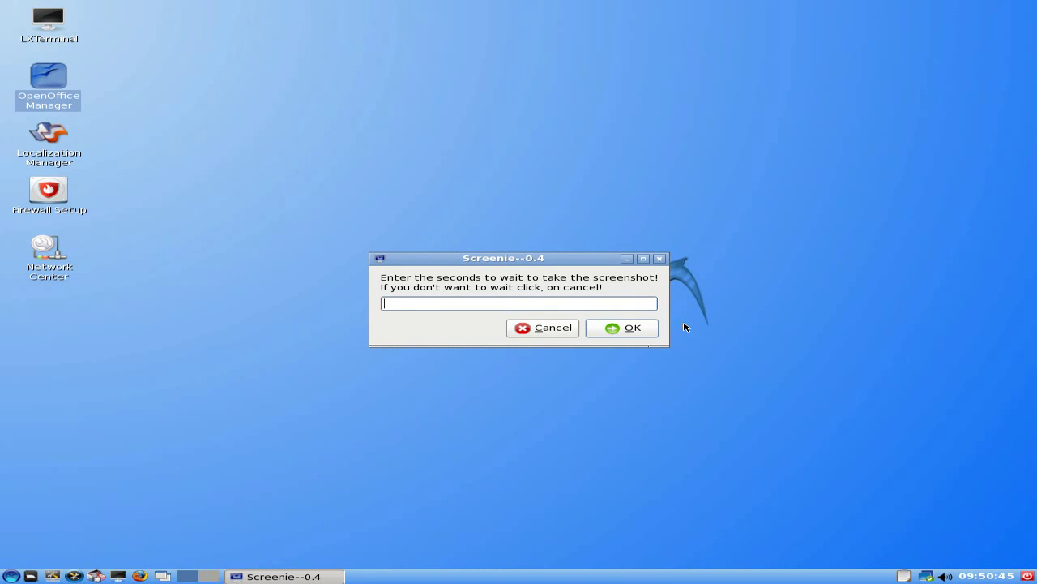
{"action": "left_click", "coordinate": [616, 334]}
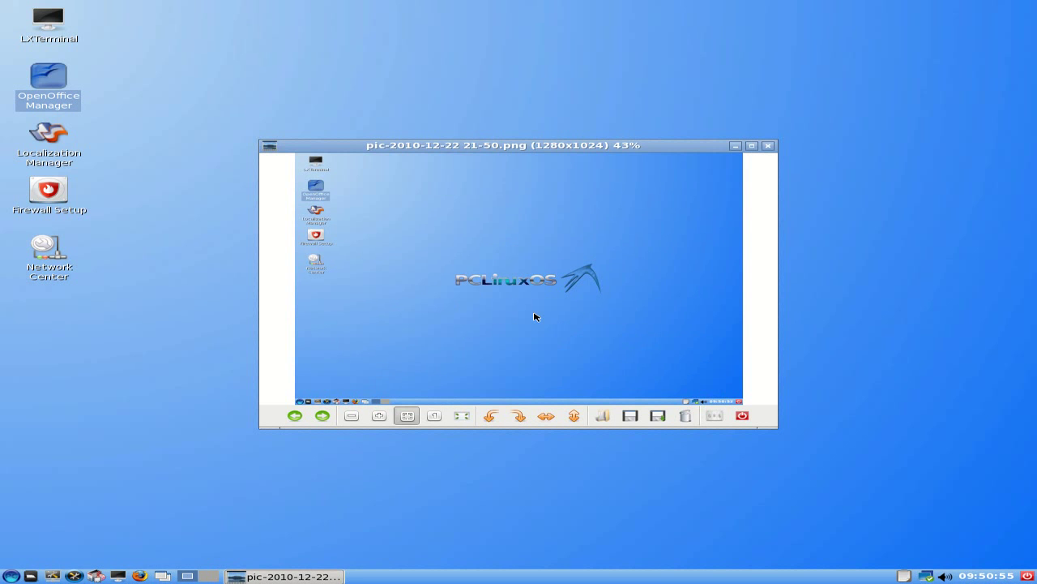
{"action": "left_click", "coordinate": [752, 145]}
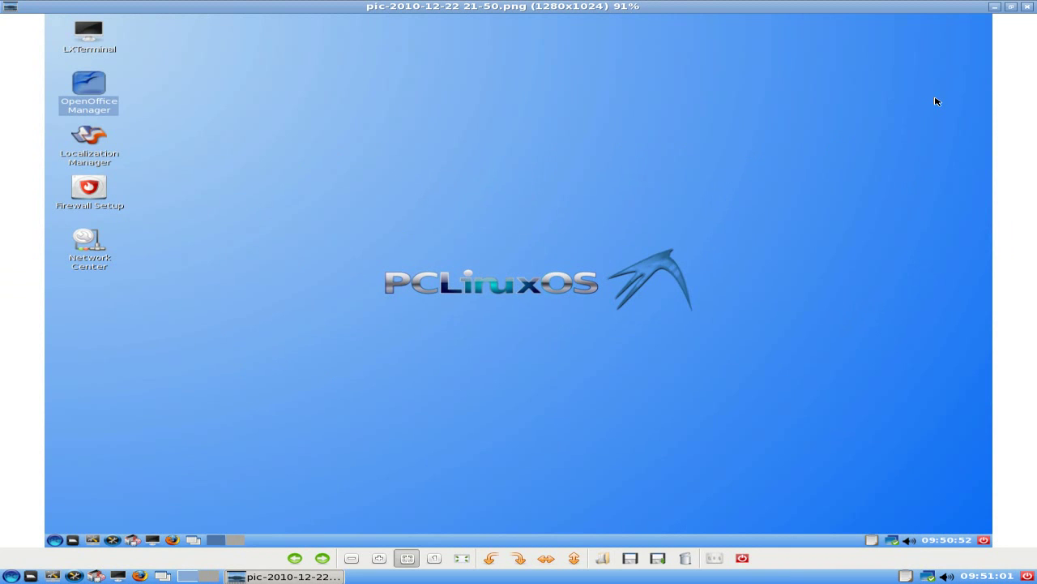
{"action": "left_click", "coordinate": [1027, 7]}
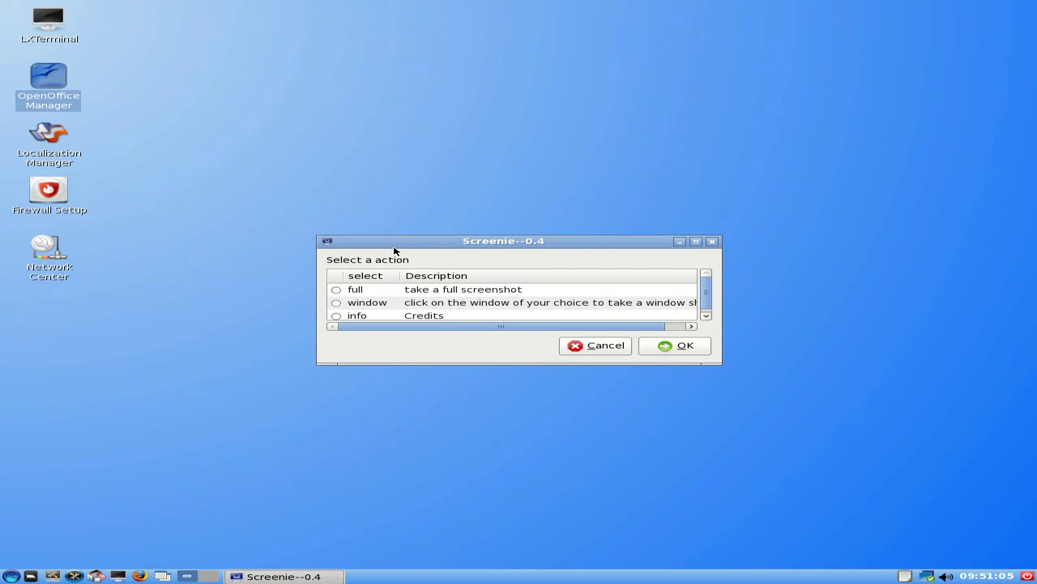
{"action": "left_click", "coordinate": [601, 347]}
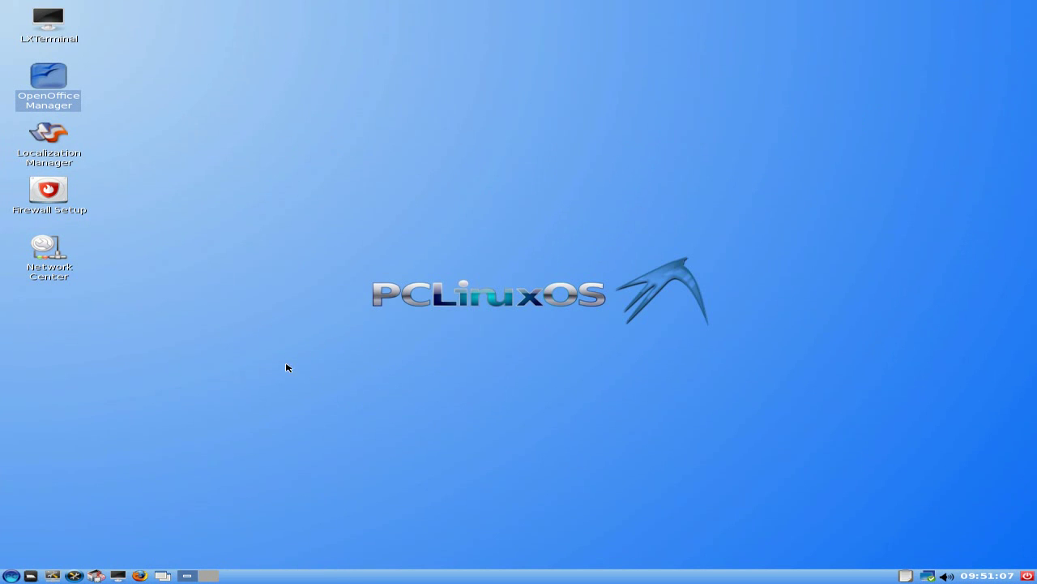
{"action": "left_click", "coordinate": [12, 575]}
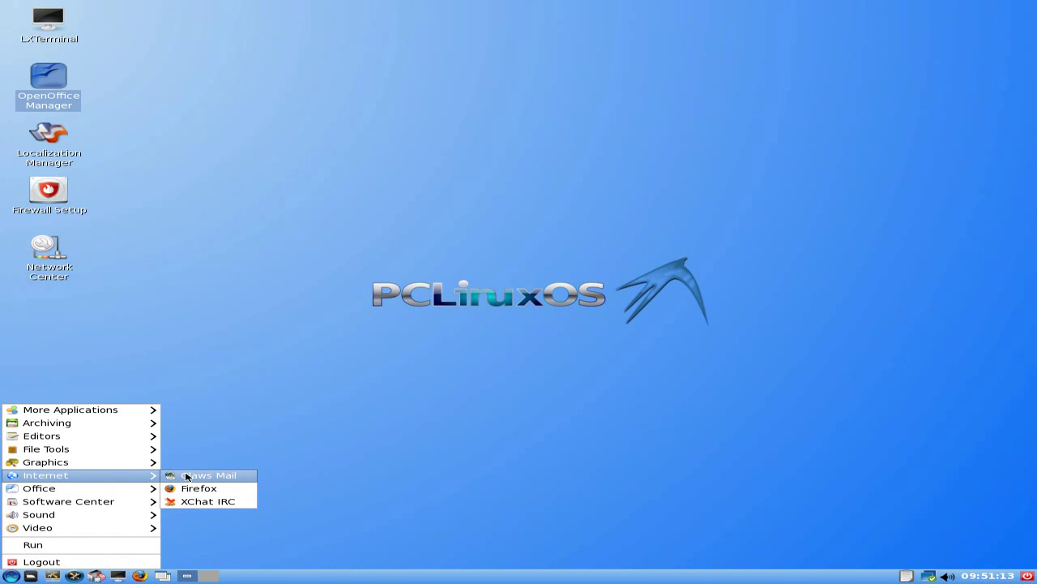
{"action": "mouse_move", "coordinate": [136, 494]}
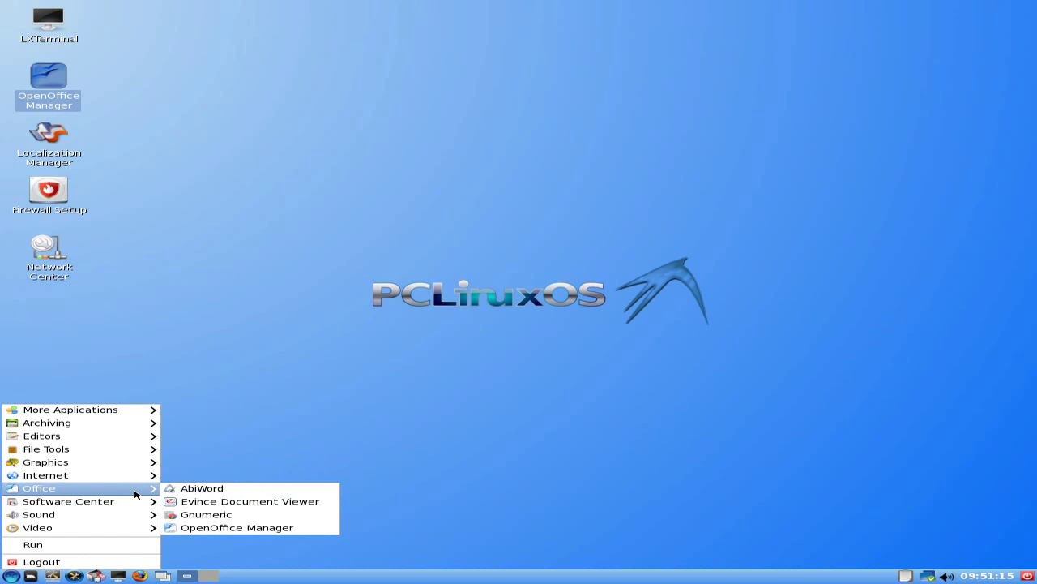
{"action": "left_click", "coordinate": [199, 489]}
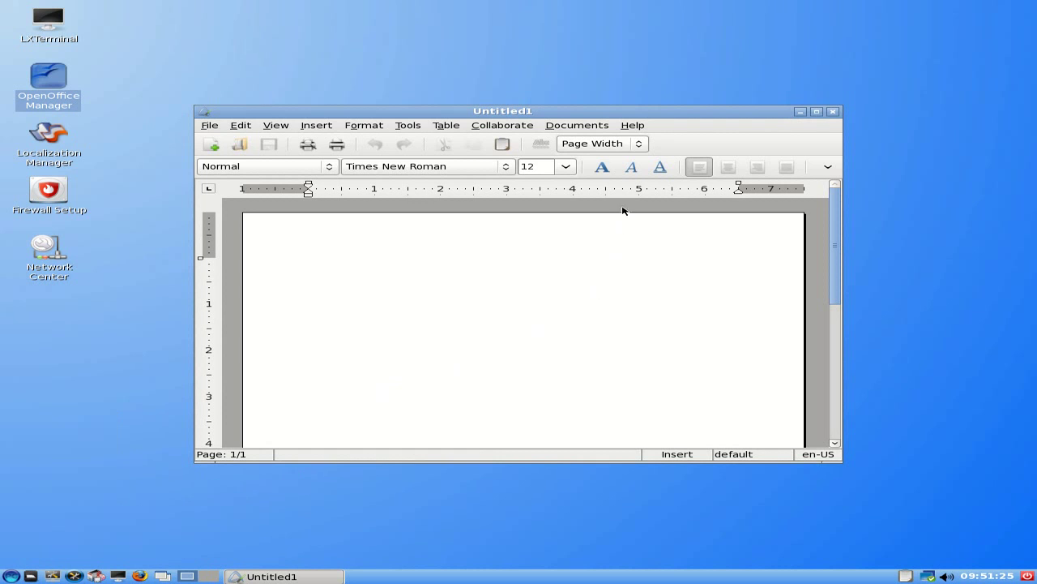
{"action": "left_click", "coordinate": [633, 127]}
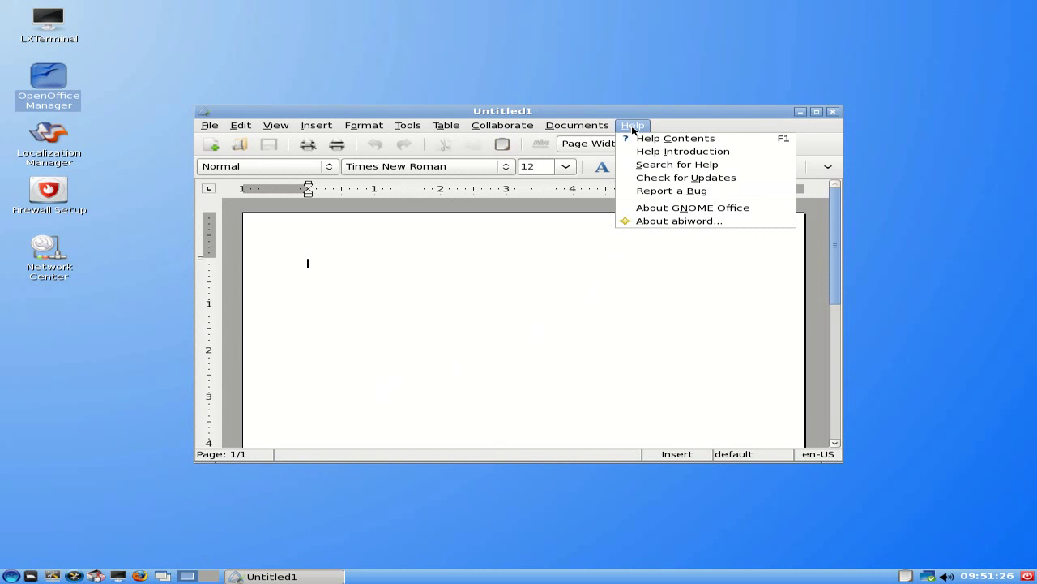
{"action": "left_click", "coordinate": [665, 222]}
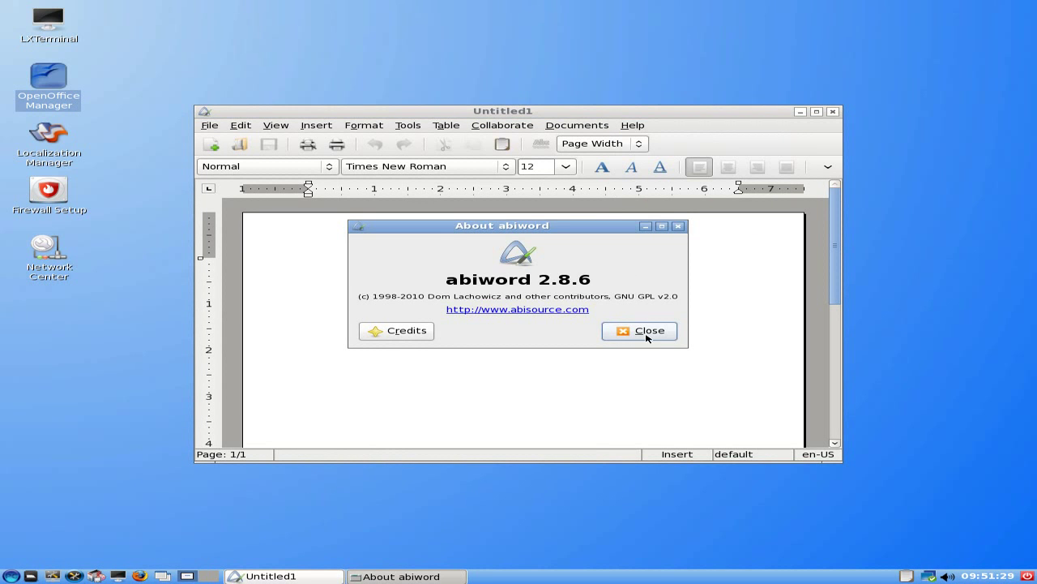
{"action": "left_click", "coordinate": [646, 331]}
{"action": "left_click", "coordinate": [831, 111]}
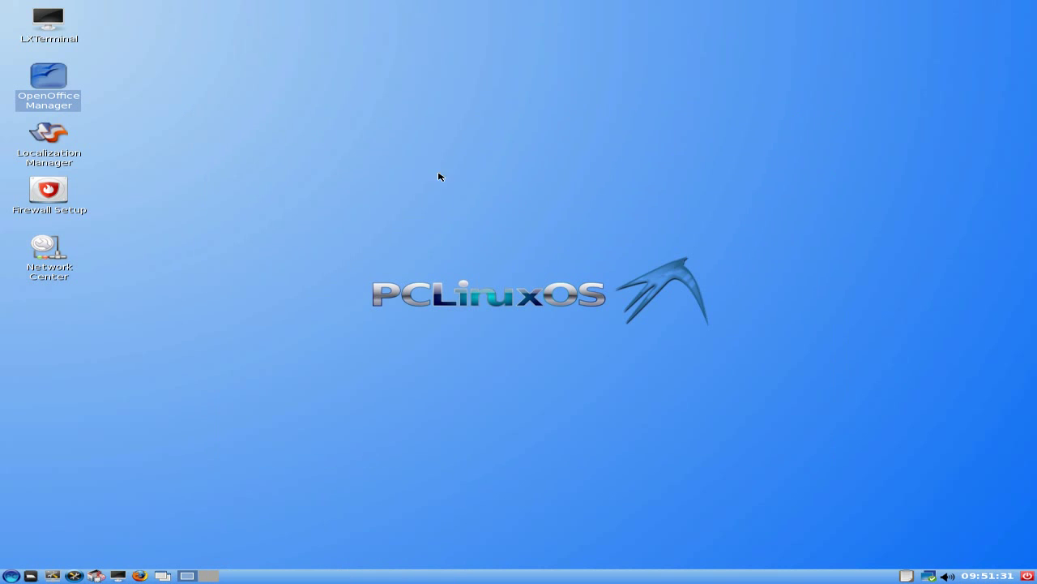
Launch Clementine from the Sound section of the application menu
{"action": "left_click", "coordinate": [11, 575]}
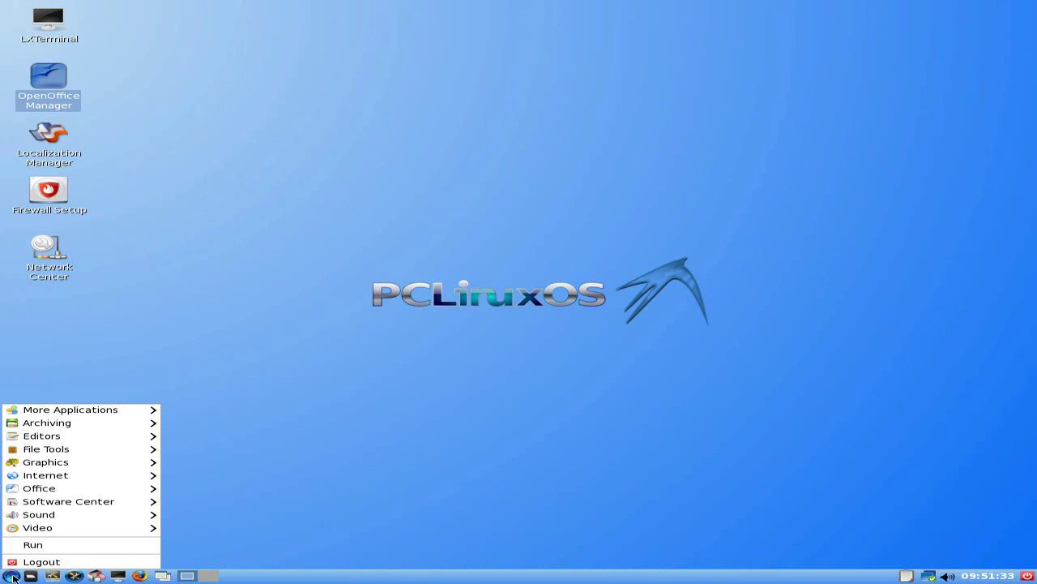
{"action": "mouse_move", "coordinate": [77, 507]}
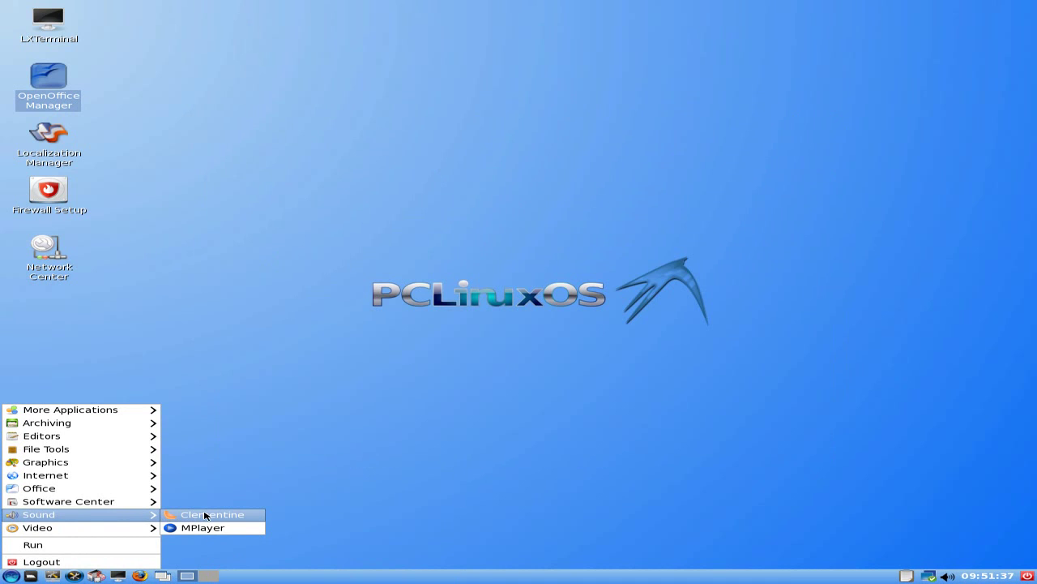
{"action": "left_click", "coordinate": [204, 519]}
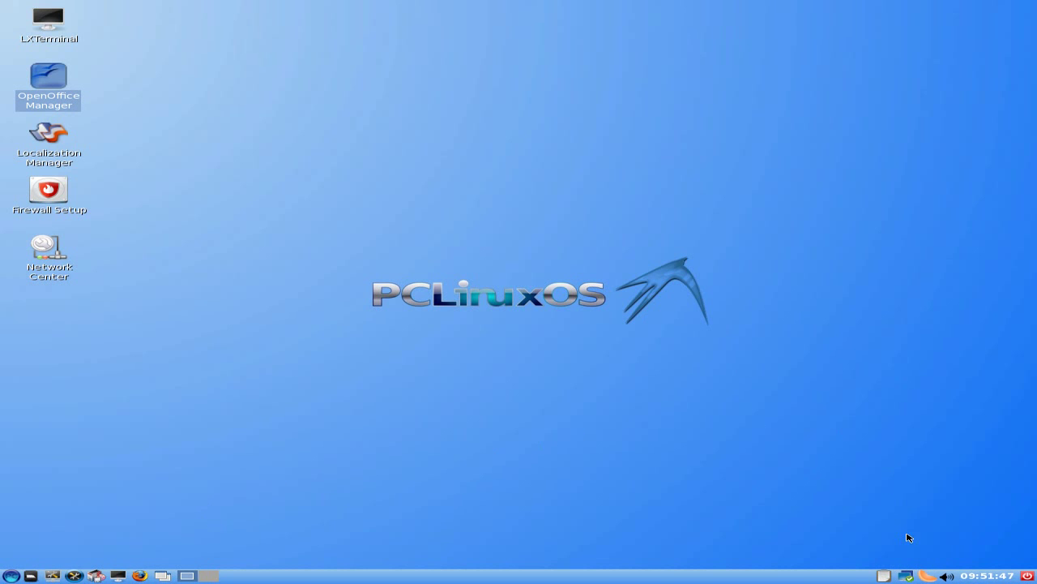
Look at Clementine's empty library and internet services, then quit it from its tray icon
{"action": "left_click", "coordinate": [928, 577]}
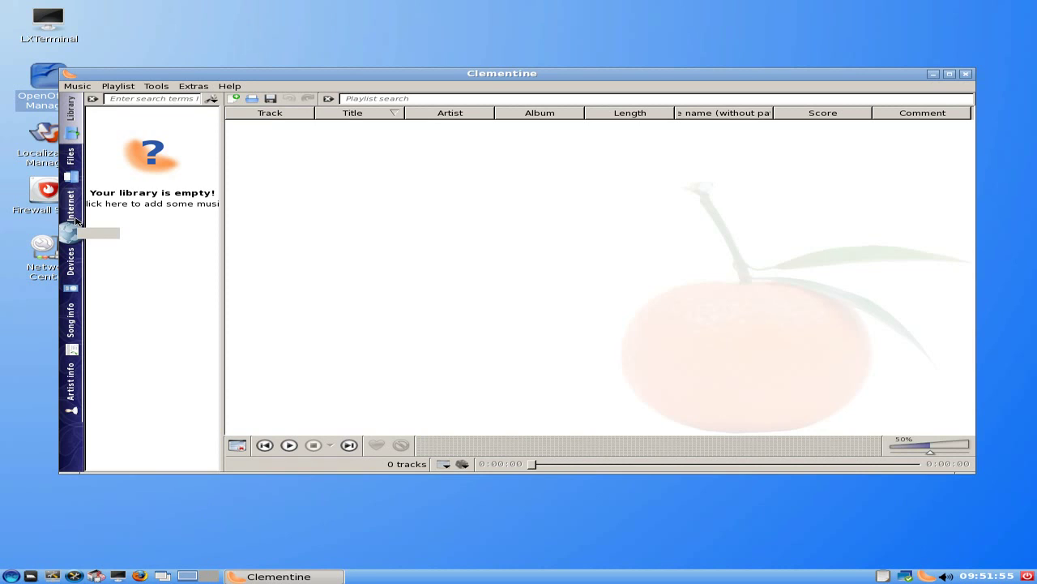
{"action": "left_click", "coordinate": [70, 209]}
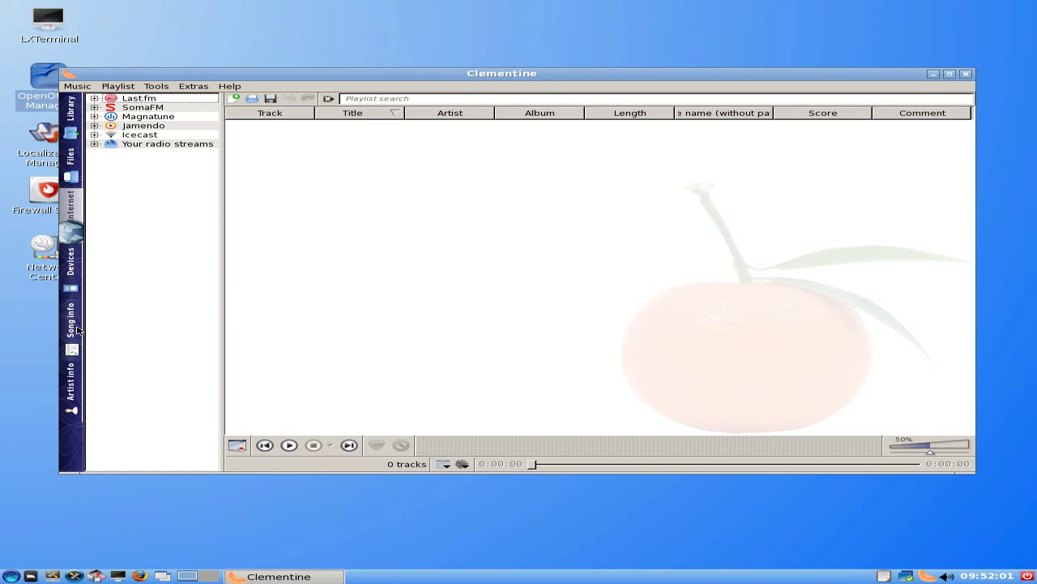
{"action": "left_click", "coordinate": [965, 74]}
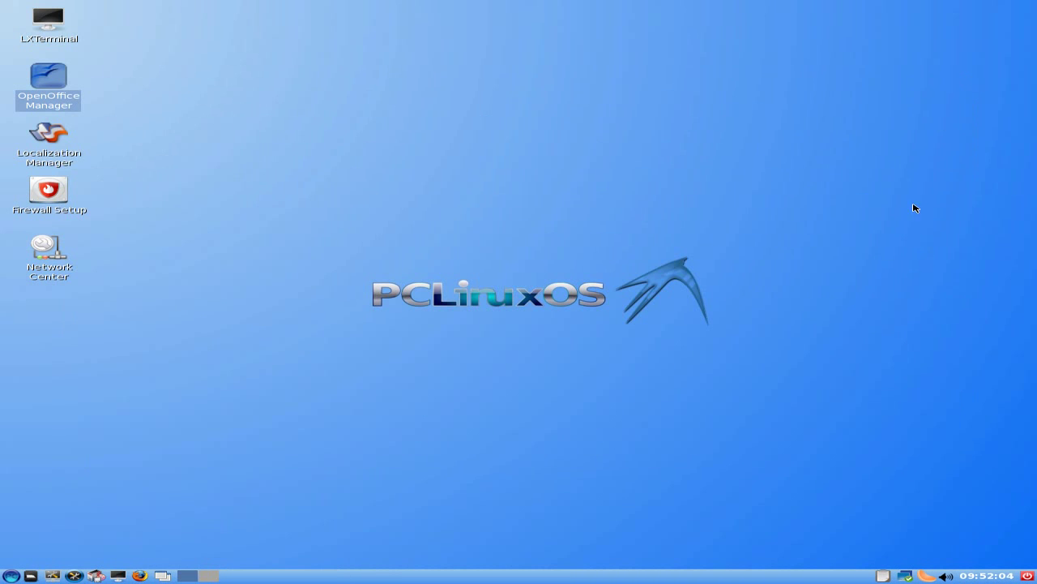
{"action": "right_click", "coordinate": [932, 579]}
{"action": "left_click", "coordinate": [857, 559]}
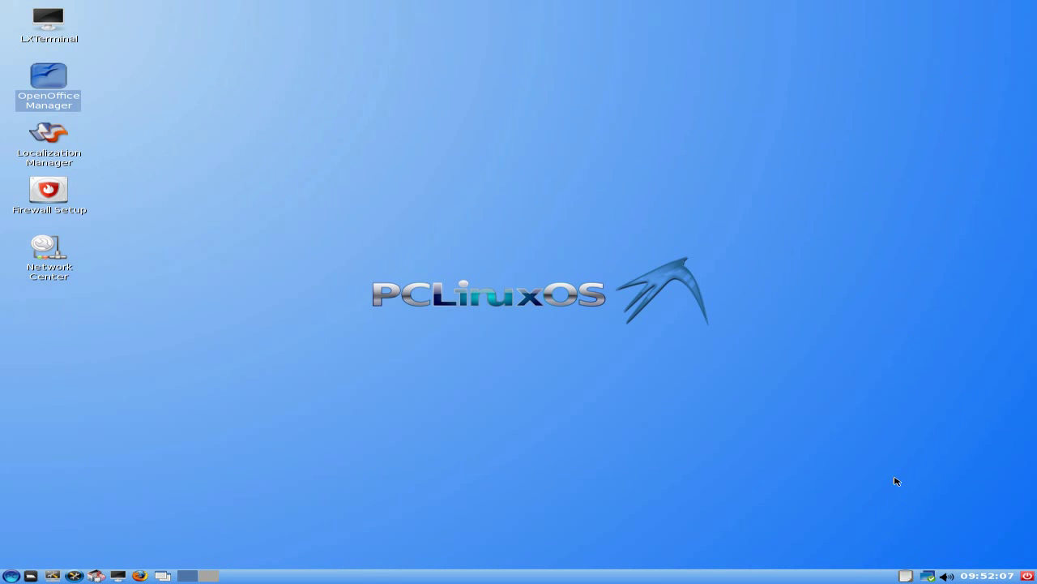
{"action": "left_click", "coordinate": [12, 576]}
{"action": "mouse_move", "coordinate": [47, 529]}
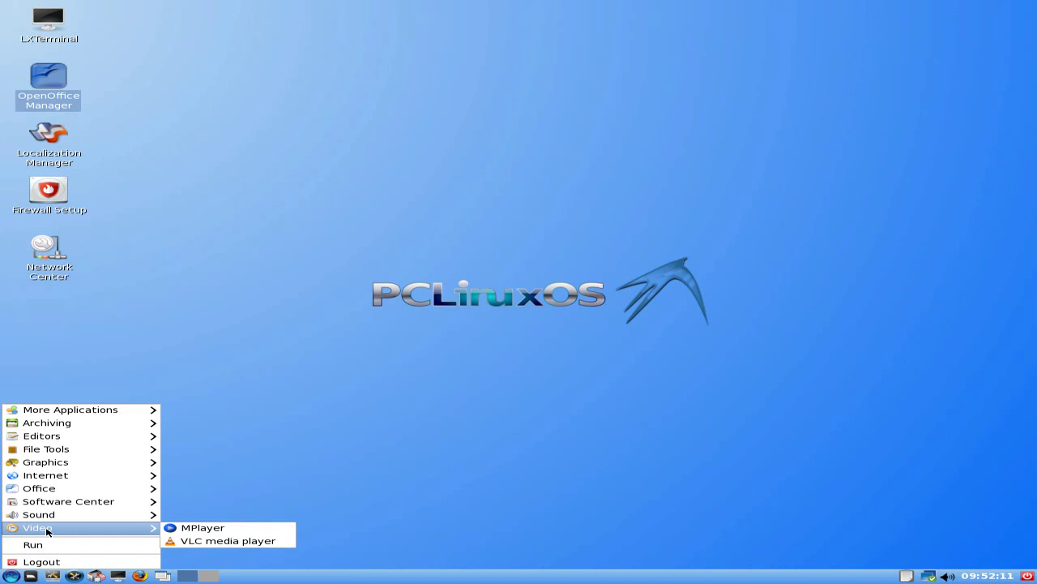
{"action": "left_click", "coordinate": [227, 541]}
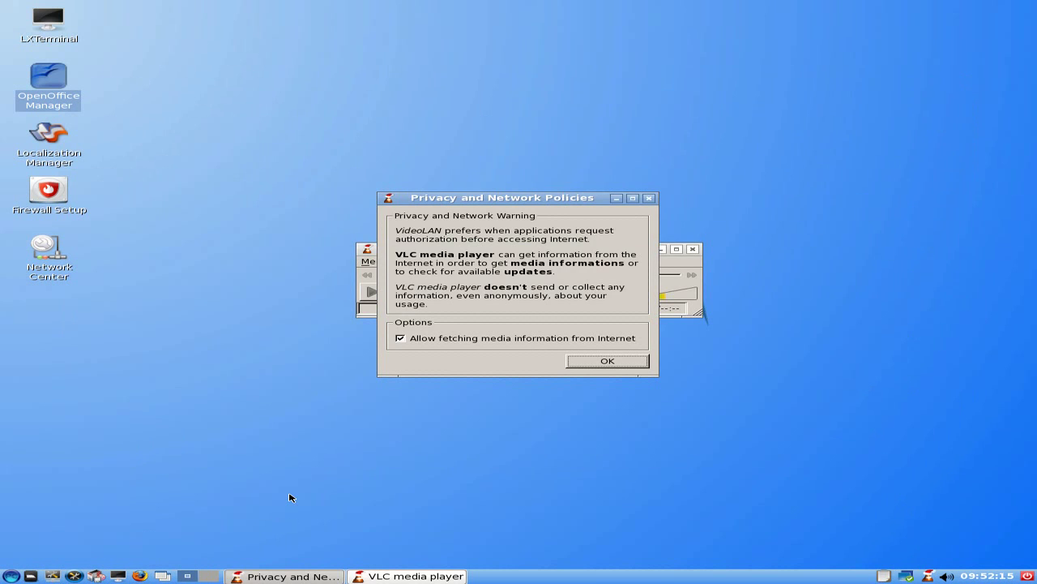
{"action": "left_click", "coordinate": [606, 361]}
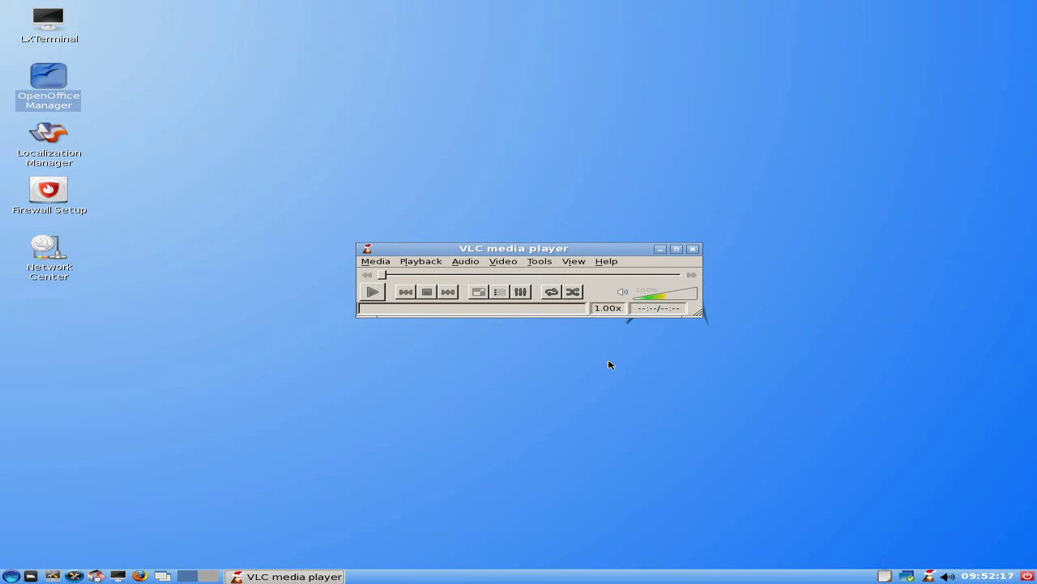
{"action": "left_click", "coordinate": [694, 250]}
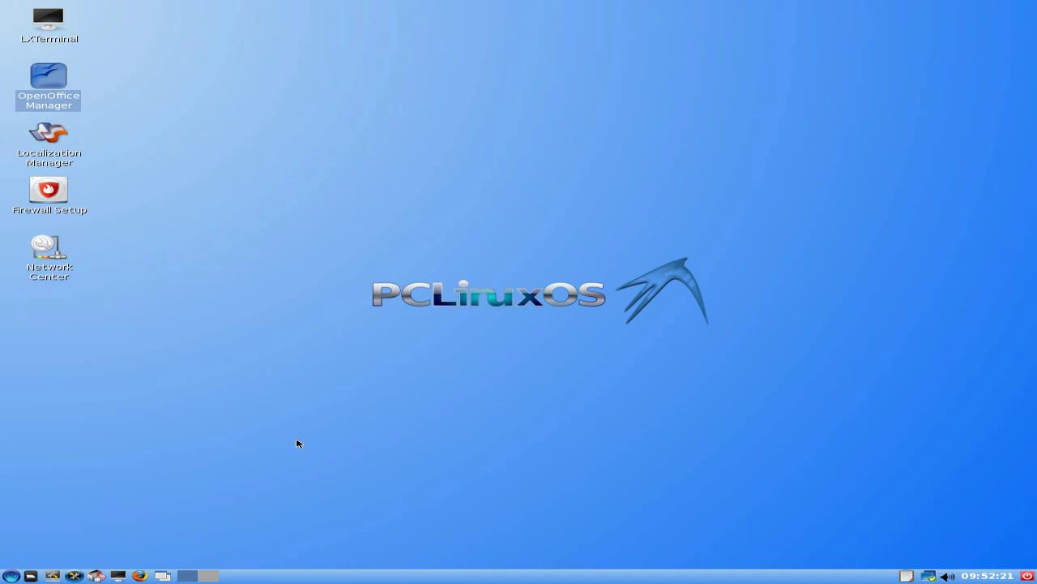
Set the desktop wallpaper to lxde_rain.jpg from the Control Center's Set Wallpaper browser
{"action": "left_click", "coordinate": [52, 576]}
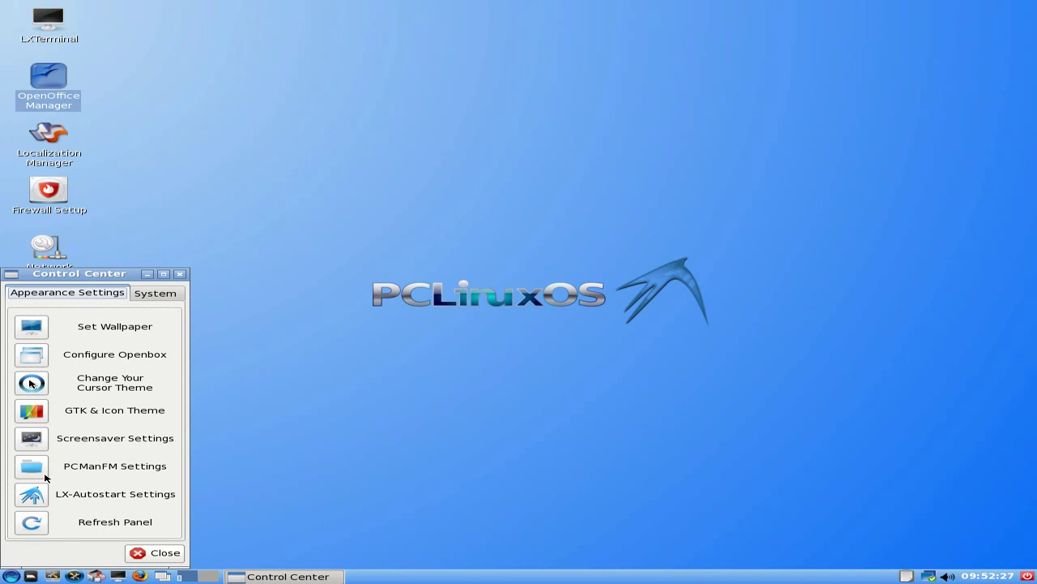
{"action": "left_click", "coordinate": [34, 331]}
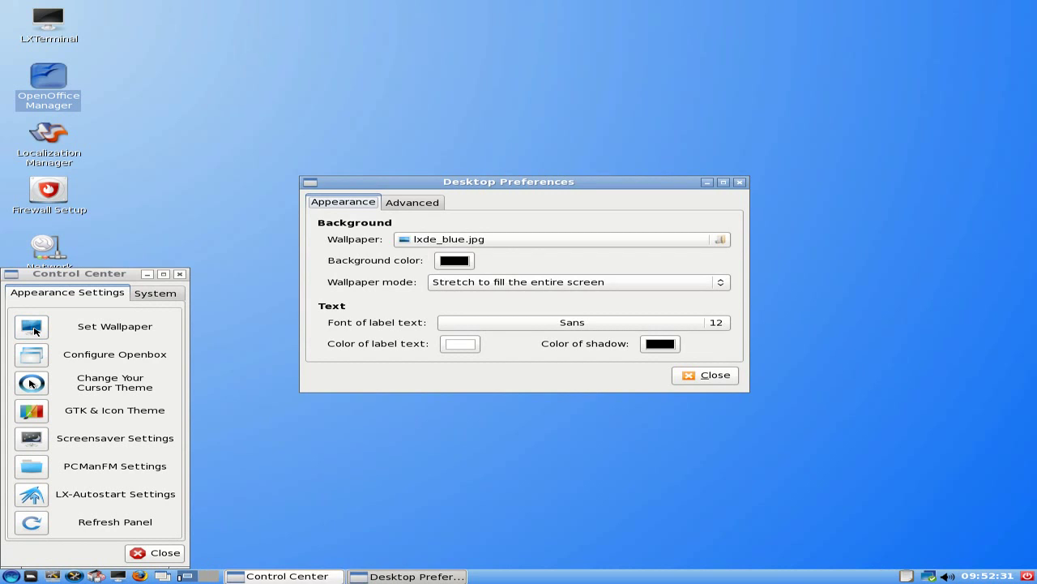
{"action": "left_click", "coordinate": [721, 239]}
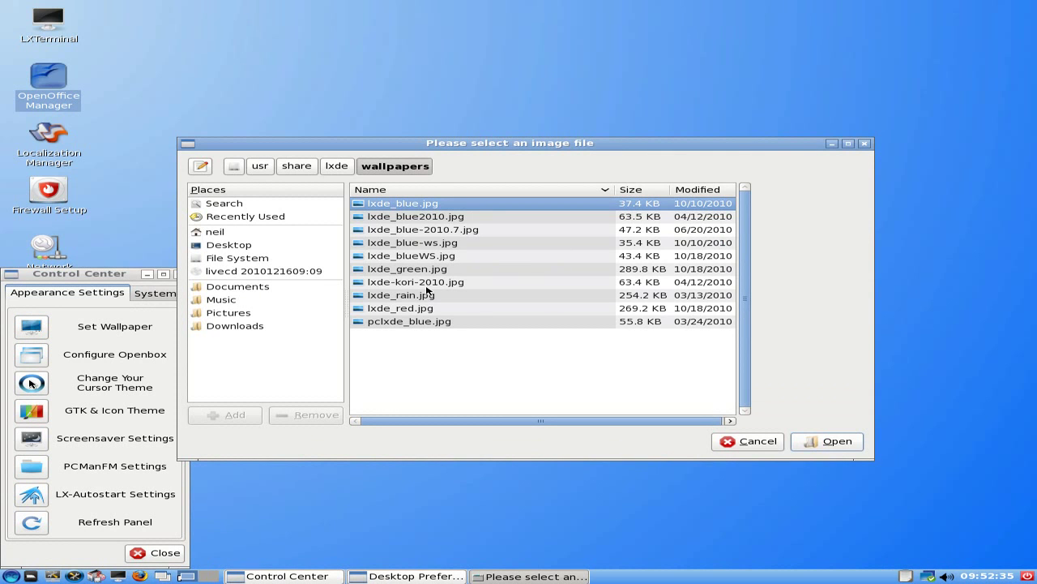
{"action": "left_click", "coordinate": [423, 322]}
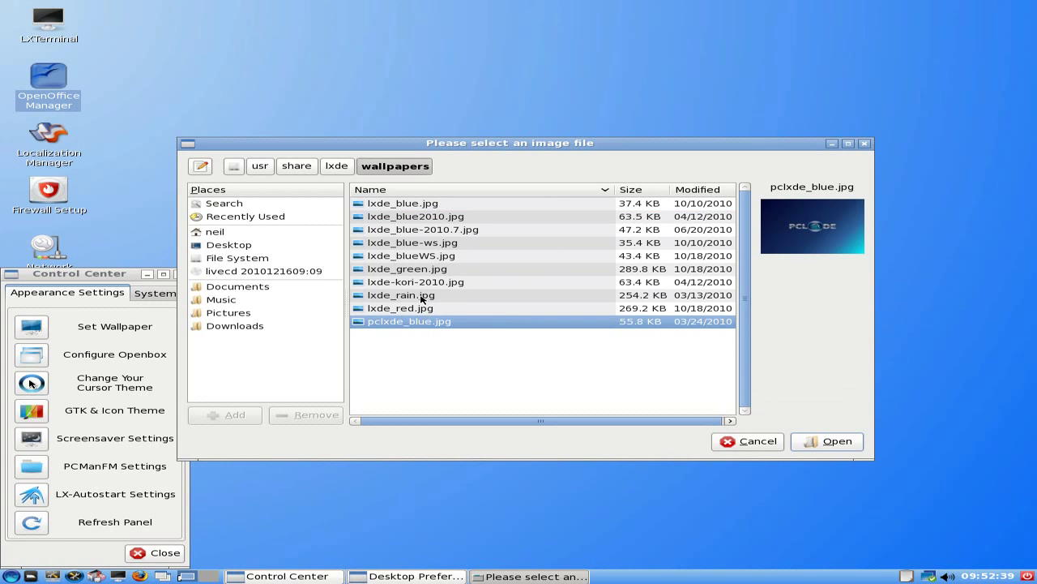
{"action": "left_click", "coordinate": [420, 298]}
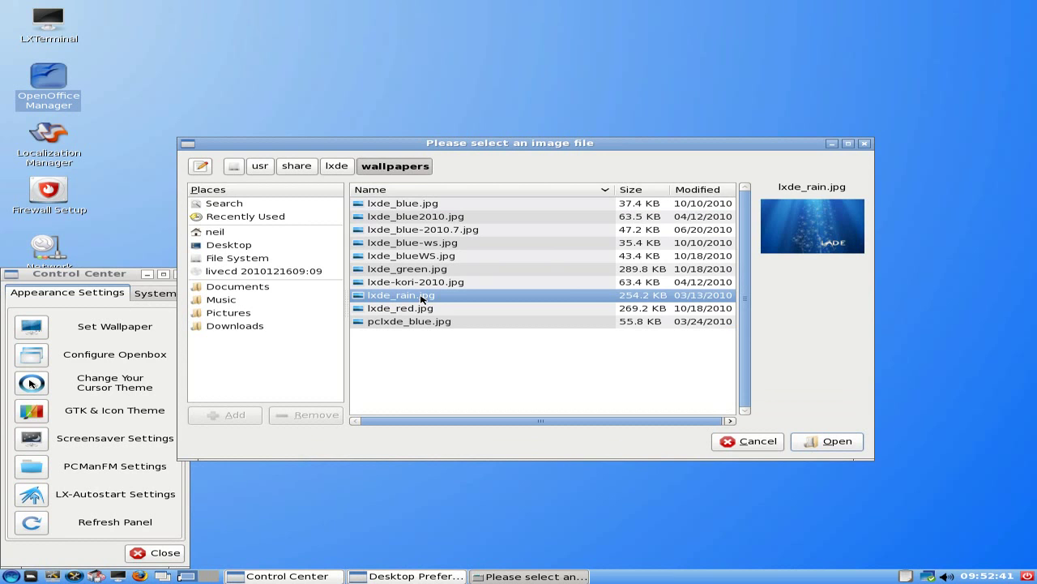
{"action": "left_click", "coordinate": [834, 443]}
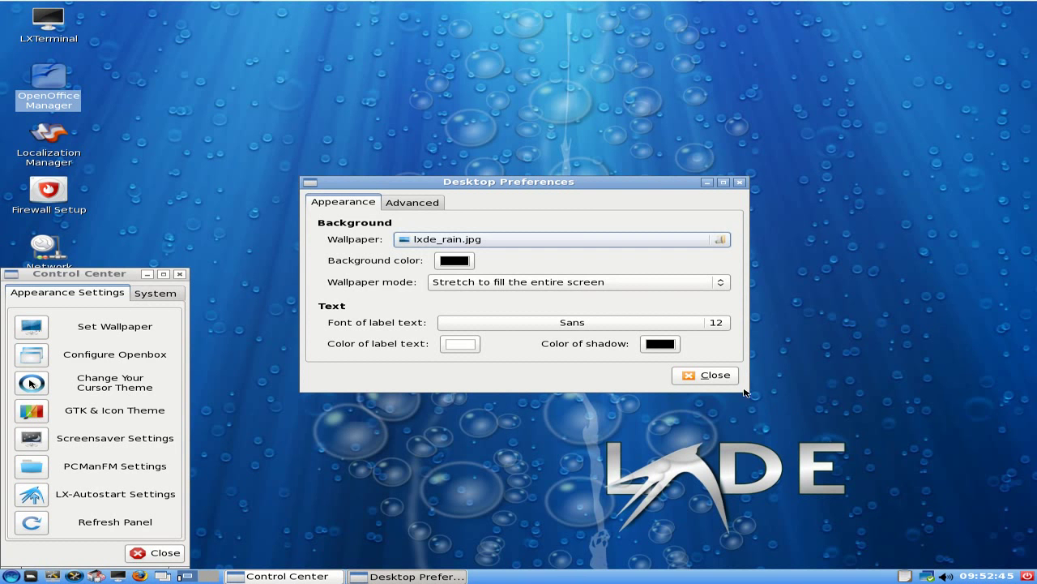
Close Desktop Preferences, view the System page, and close the Control Center
{"action": "left_click", "coordinate": [705, 374]}
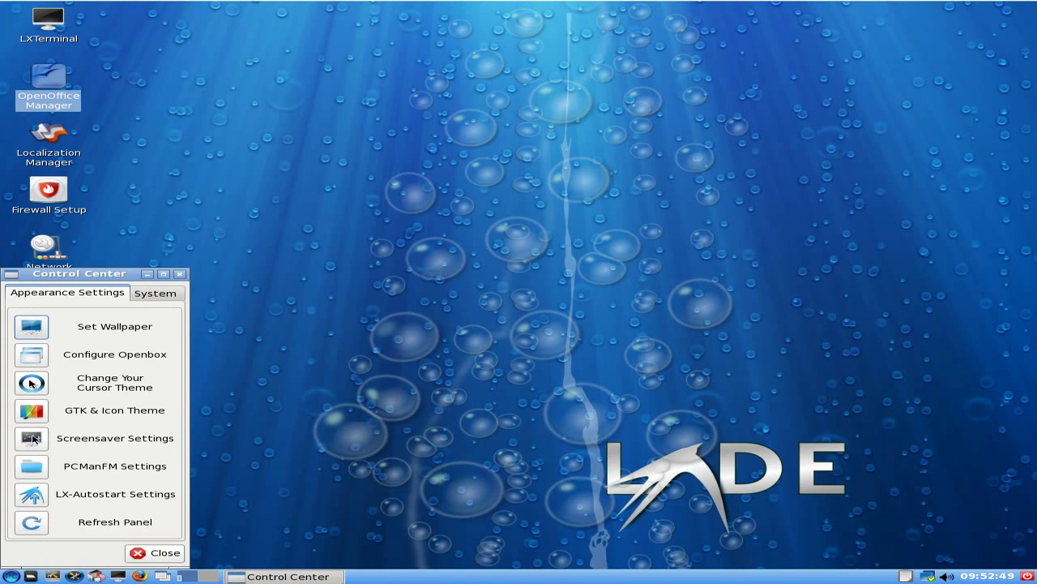
{"action": "left_click", "coordinate": [159, 294]}
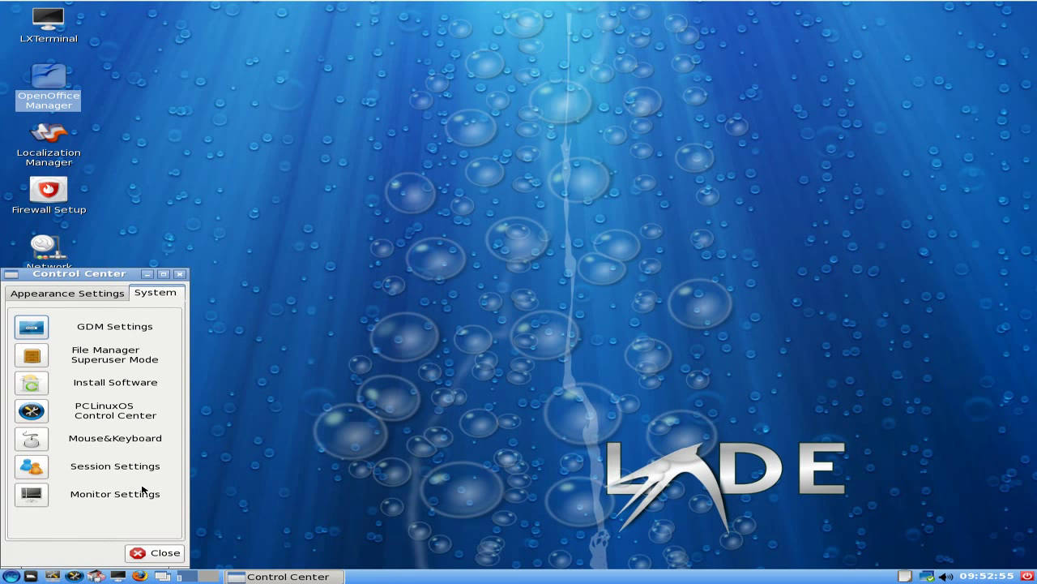
{"action": "left_click", "coordinate": [170, 553]}
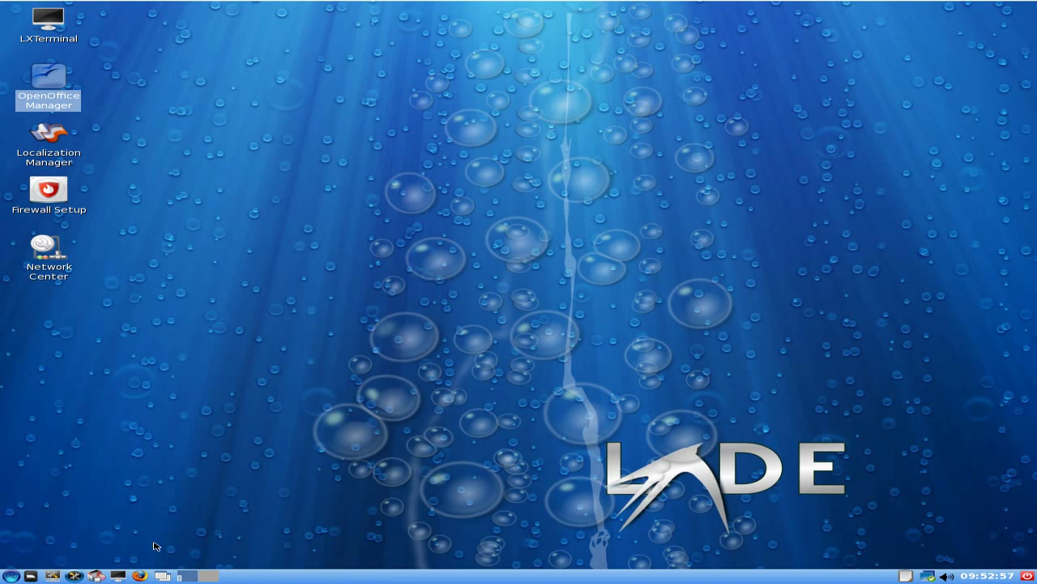
{"action": "left_click", "coordinate": [75, 575]}
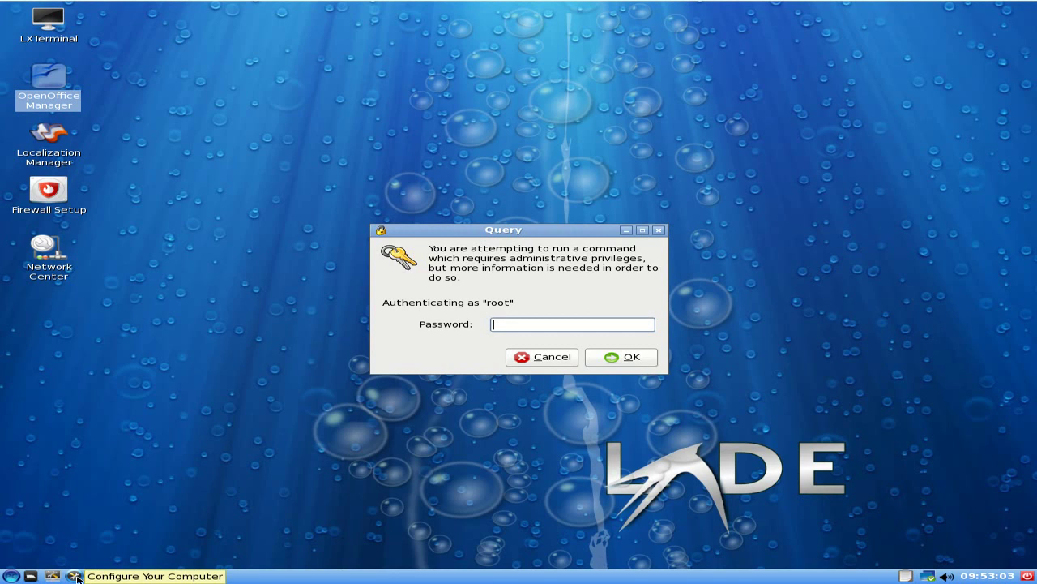
{"action": "type", "text": "•••••••••"}
{"action": "key", "text": "Return"}
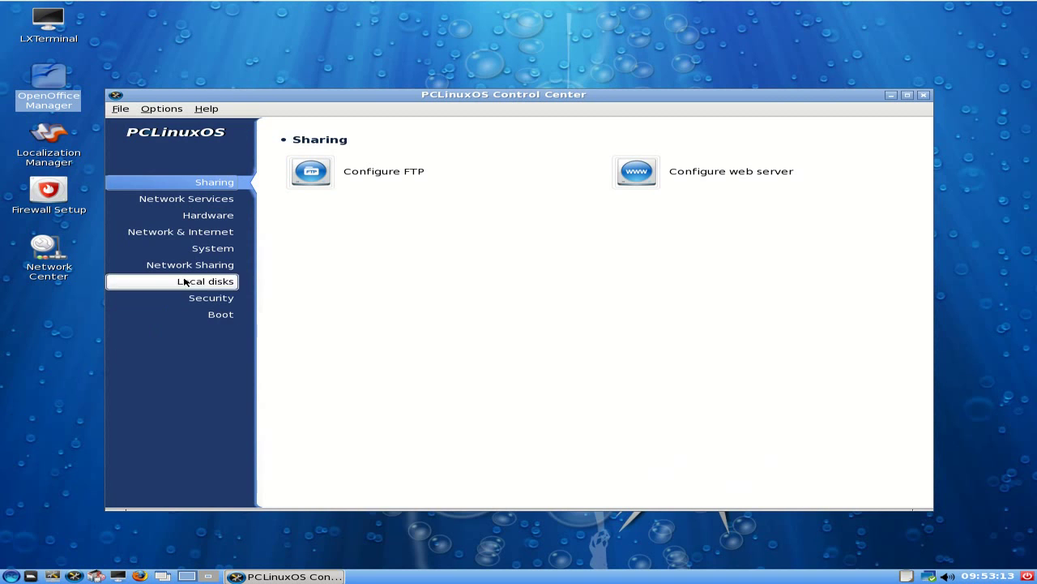
{"action": "left_click", "coordinate": [222, 215]}
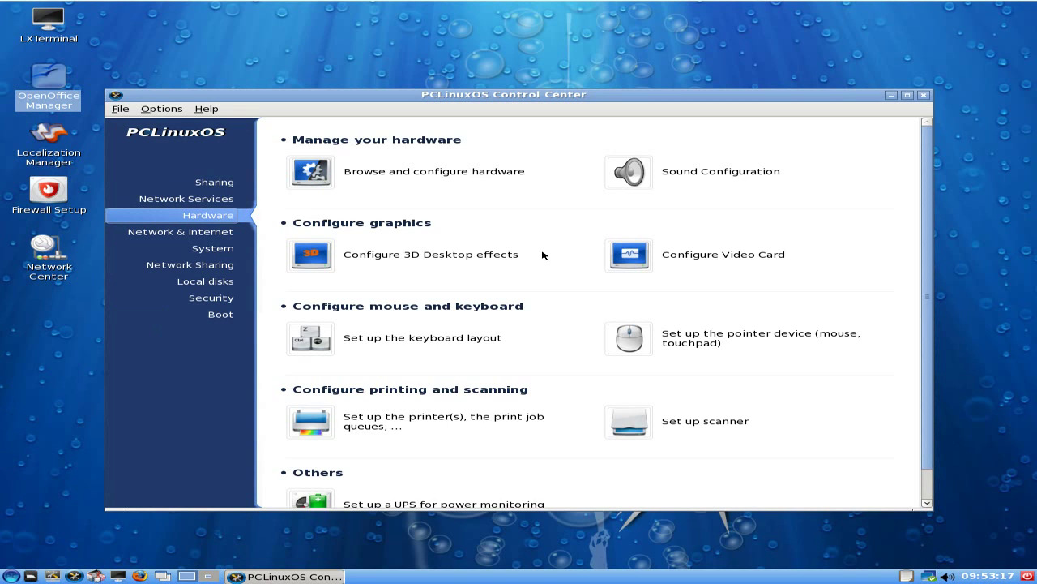
{"action": "scroll", "coordinate": [540, 260], "scroll_direction": "down", "scroll_amount": 1}
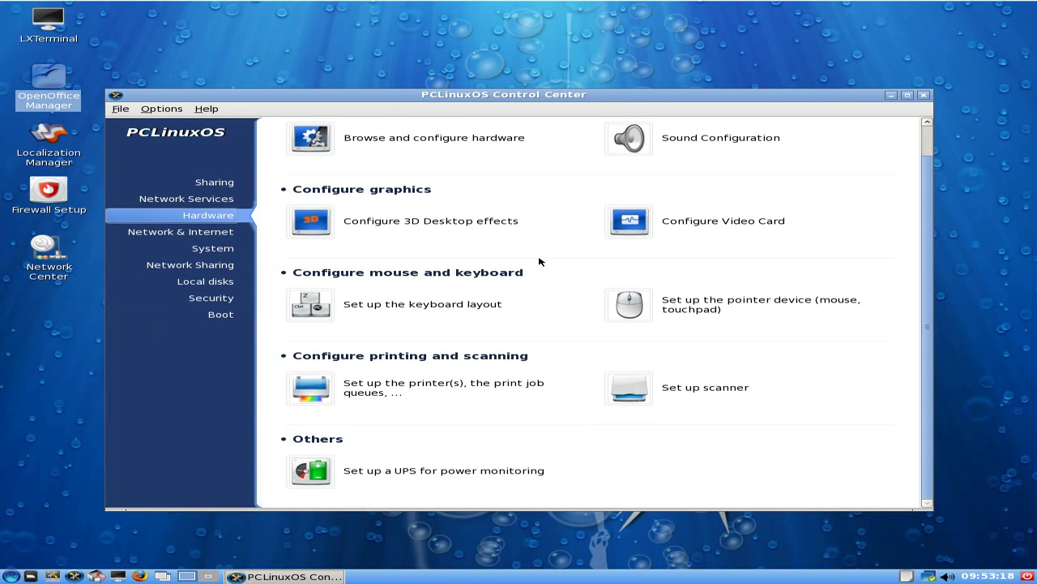
{"action": "left_click", "coordinate": [208, 250]}
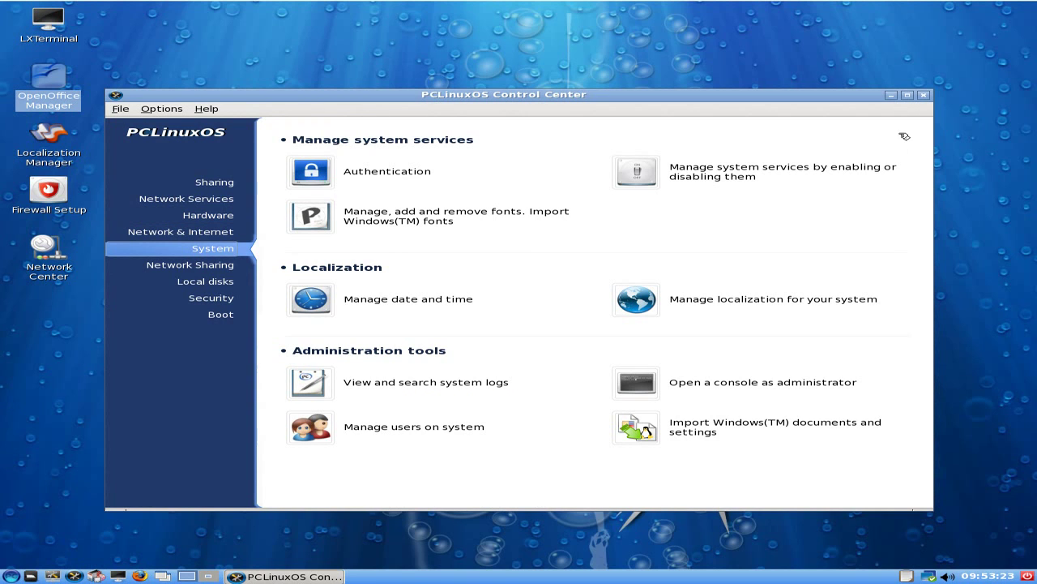
Close the PCLinuxOS Control Center and start Synaptic with the administrator password
{"action": "left_click", "coordinate": [923, 95]}
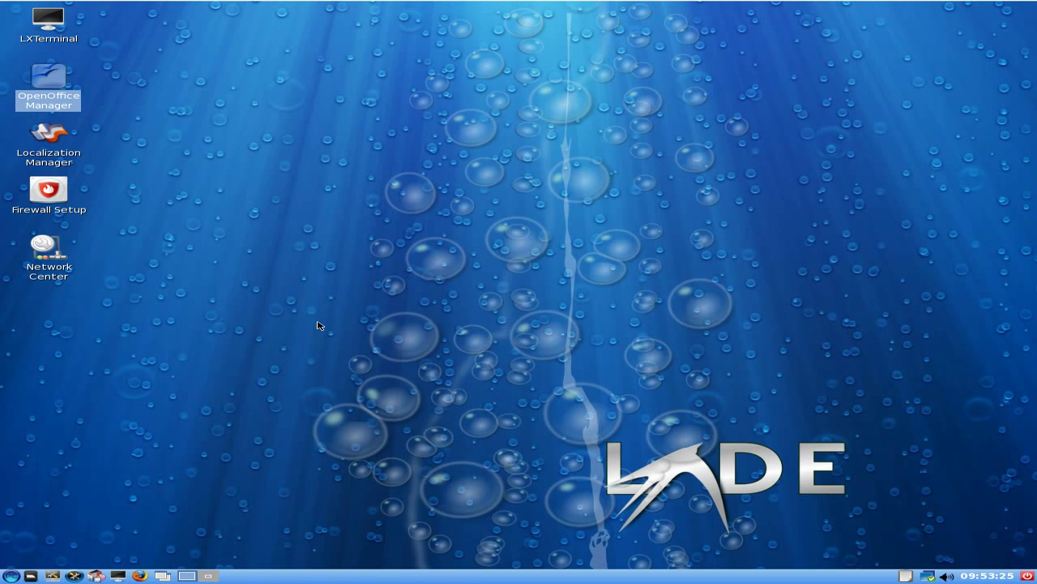
{"action": "left_click", "coordinate": [11, 575]}
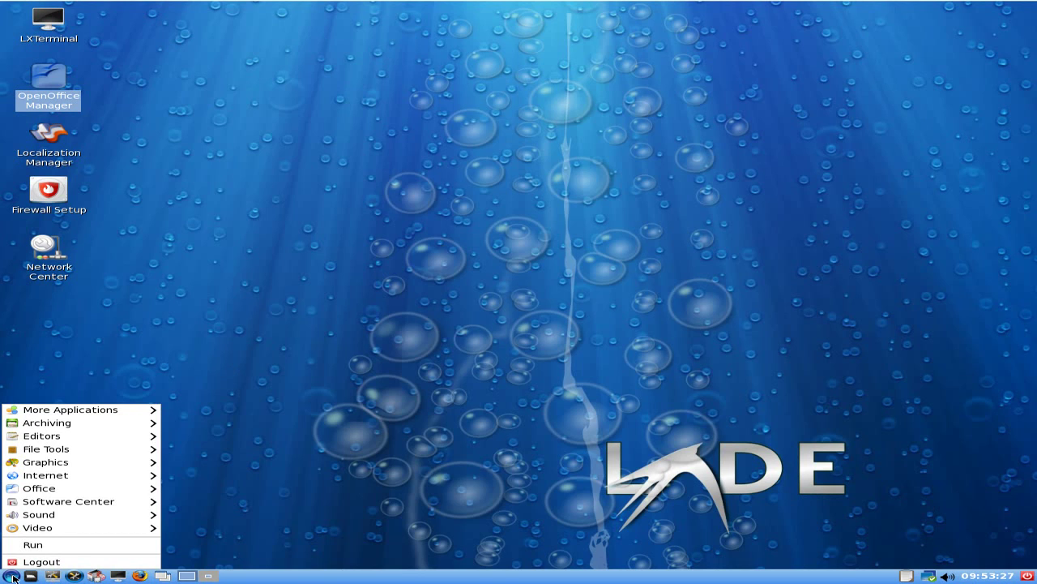
{"action": "left_click", "coordinate": [239, 522]}
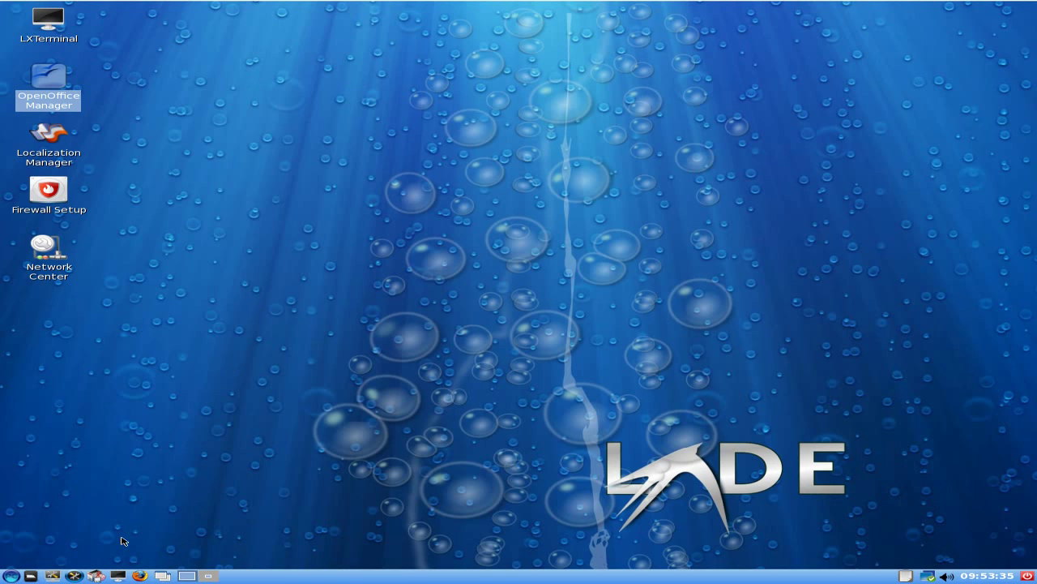
{"action": "left_click", "coordinate": [97, 576]}
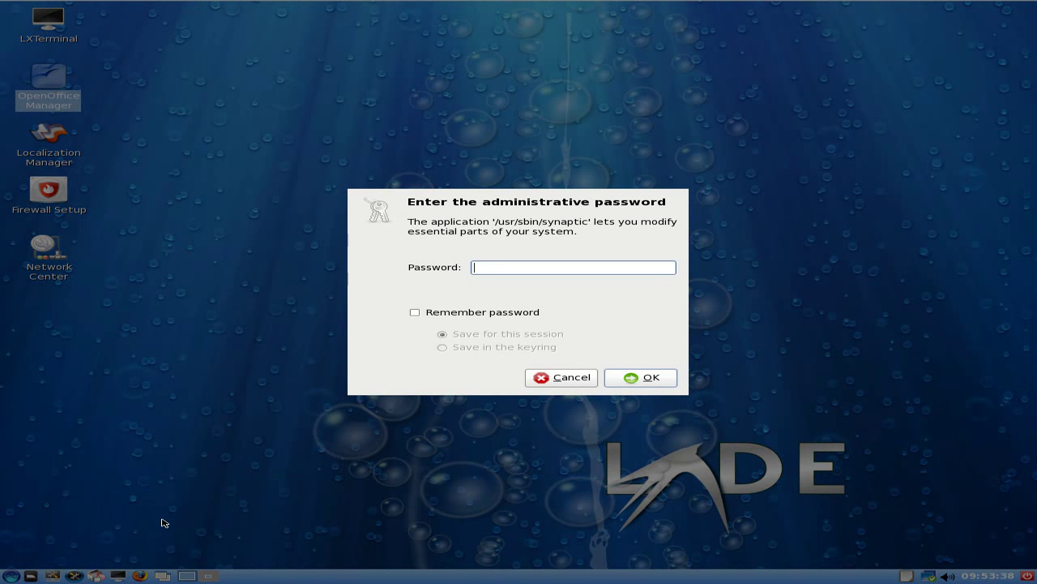
{"action": "type", "text": "*******"}
{"action": "key", "text": "Return"}
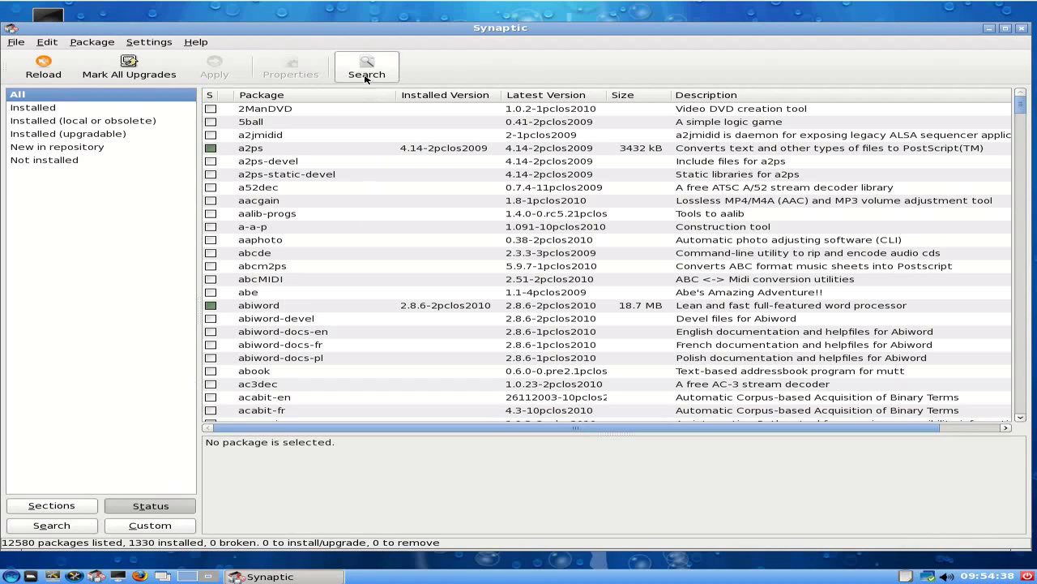
Search Synaptic for recordmydesktop packages
{"action": "left_click", "coordinate": [365, 72]}
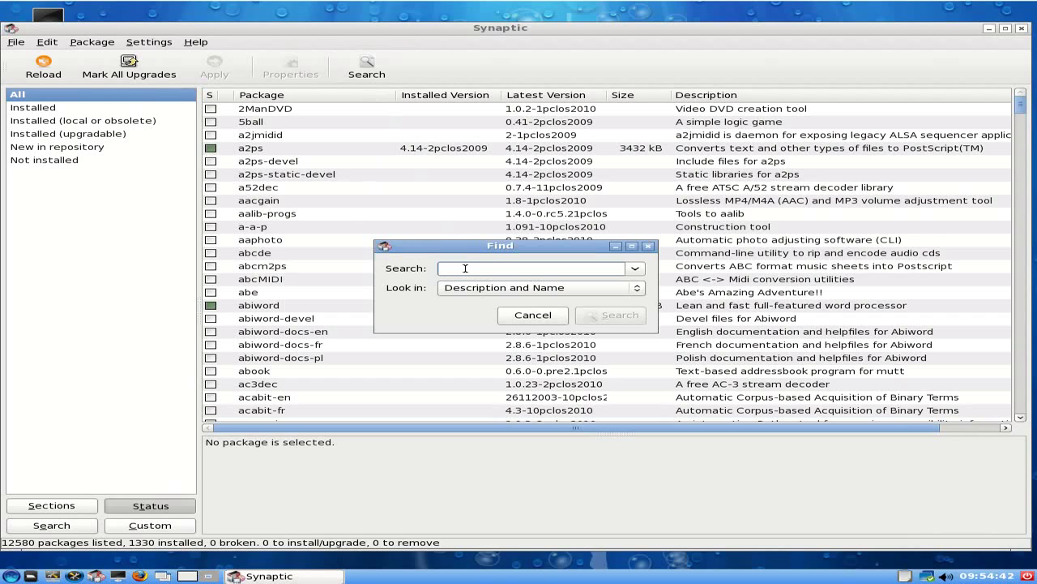
{"action": "type", "text": "re"}
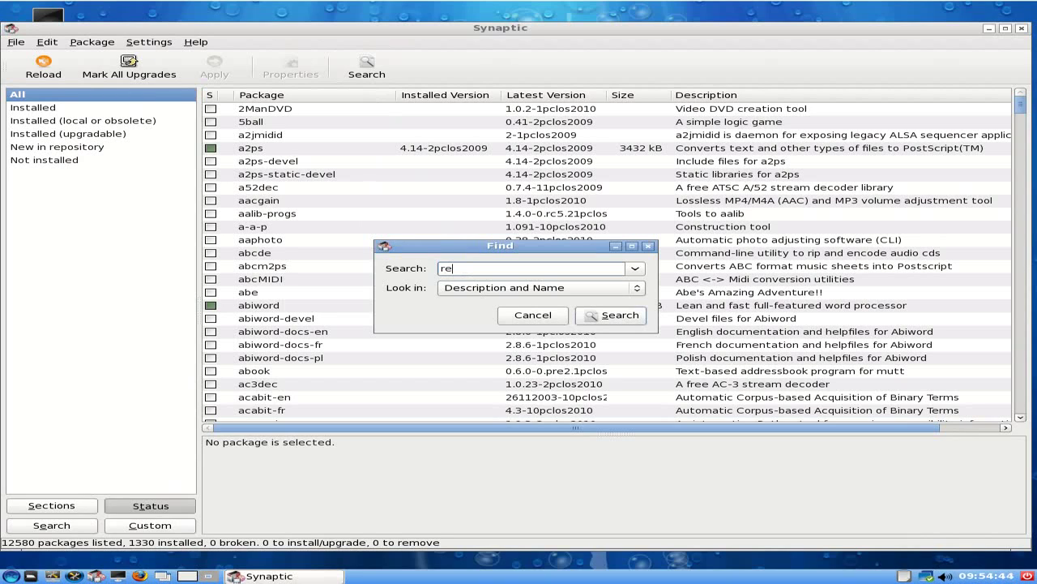
{"action": "type", "text": "cordmydesktop"}
{"action": "key", "text": "Return"}
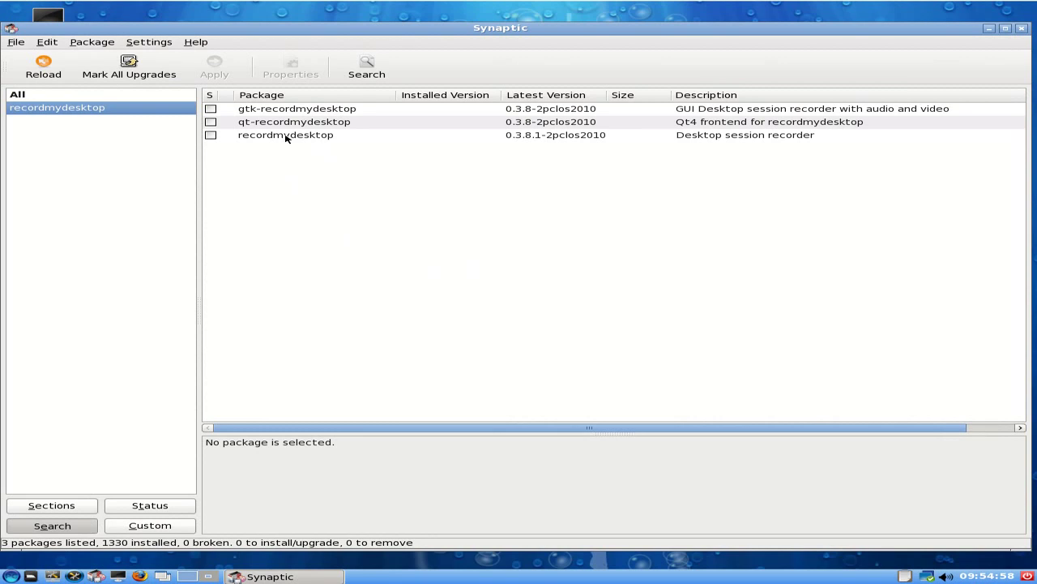
Search Synaptic for chromium and mark the iron package for installation
{"action": "left_click", "coordinate": [364, 69]}
{"action": "key", "text": "BackSpace"}
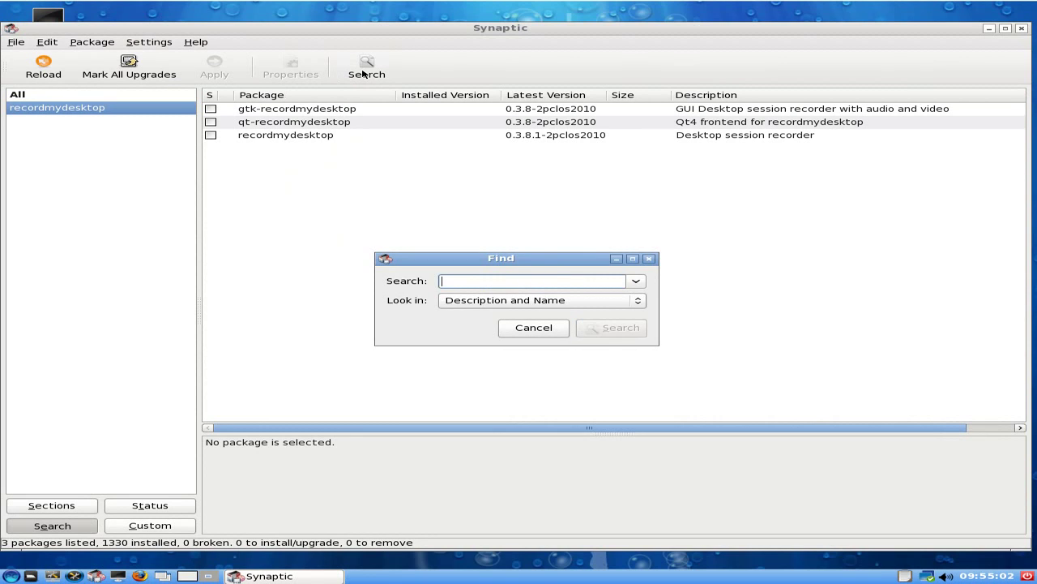
{"action": "type", "text": "ch"}
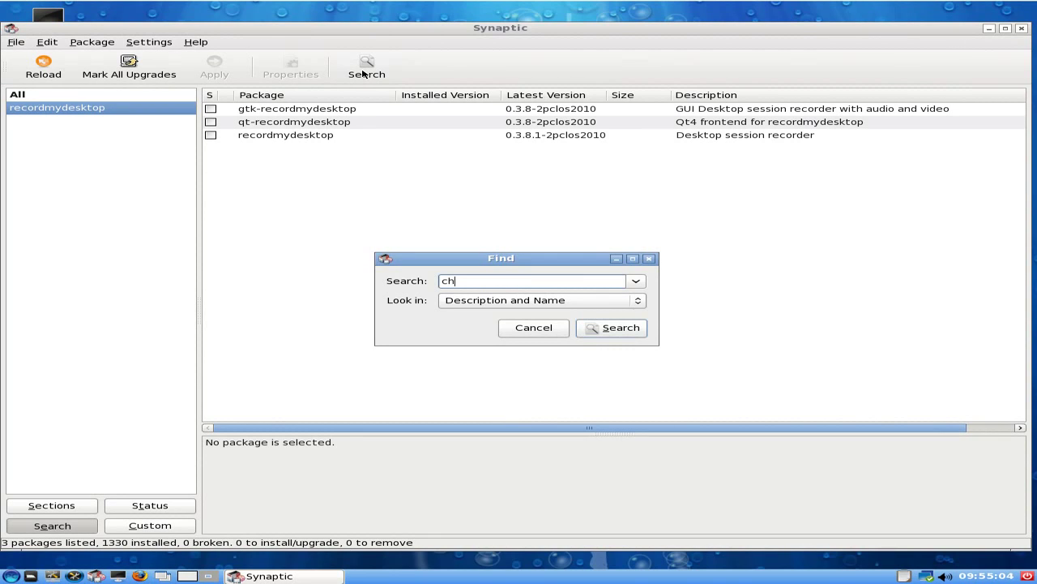
{"action": "type", "text": "romium"}
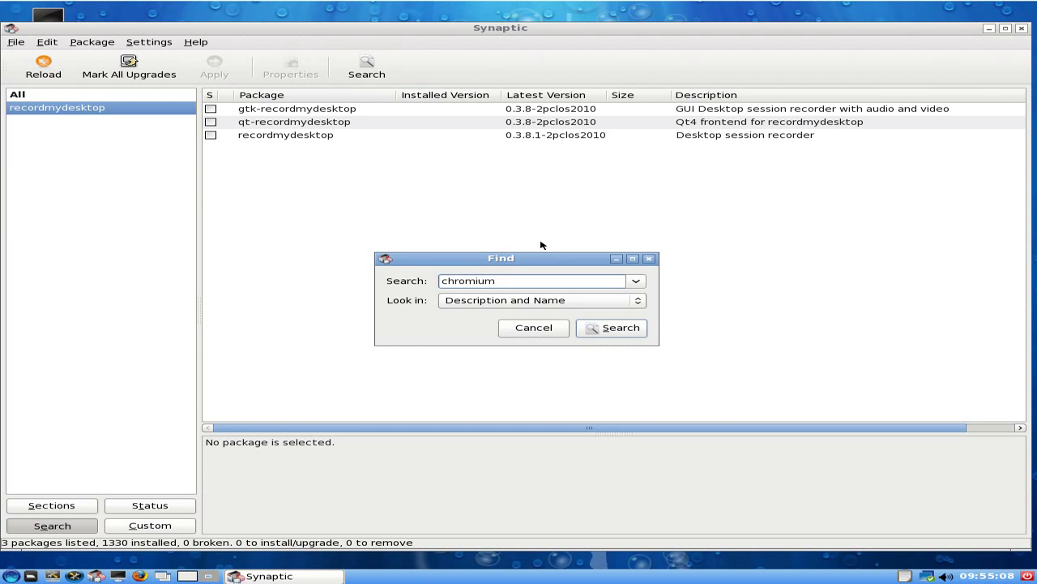
{"action": "left_click", "coordinate": [590, 331]}
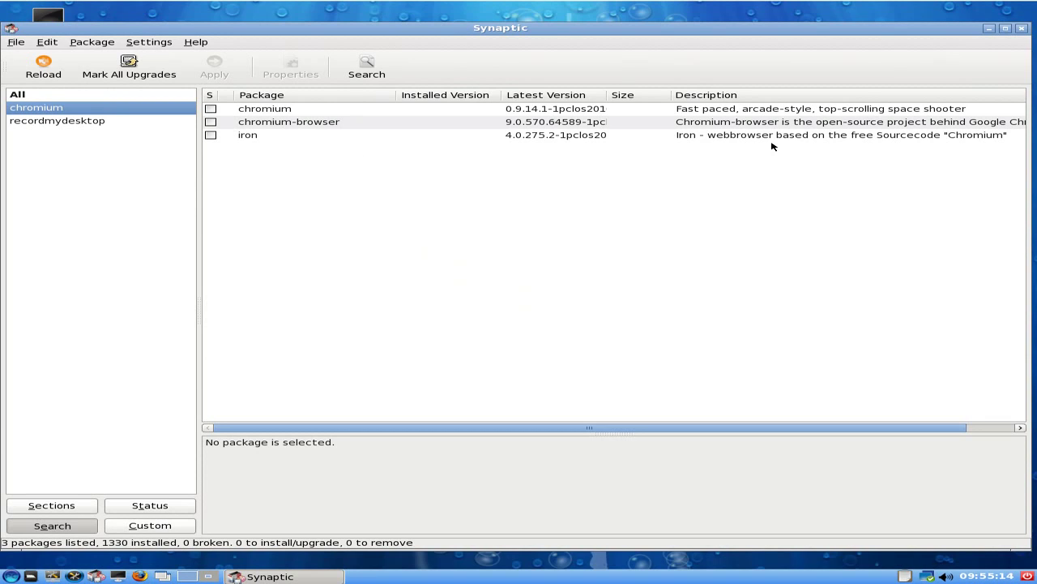
{"action": "left_click", "coordinate": [210, 136]}
{"action": "left_click", "coordinate": [241, 158]}
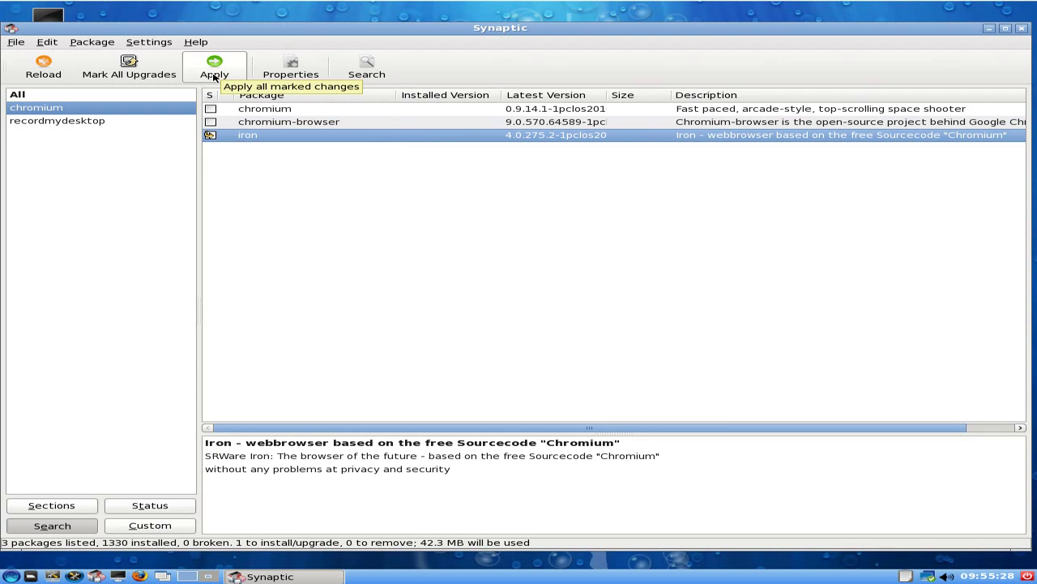
Apply the pending change to install iron 4.0.275.2, requiring 42.3 MB
{"action": "left_click", "coordinate": [214, 71]}
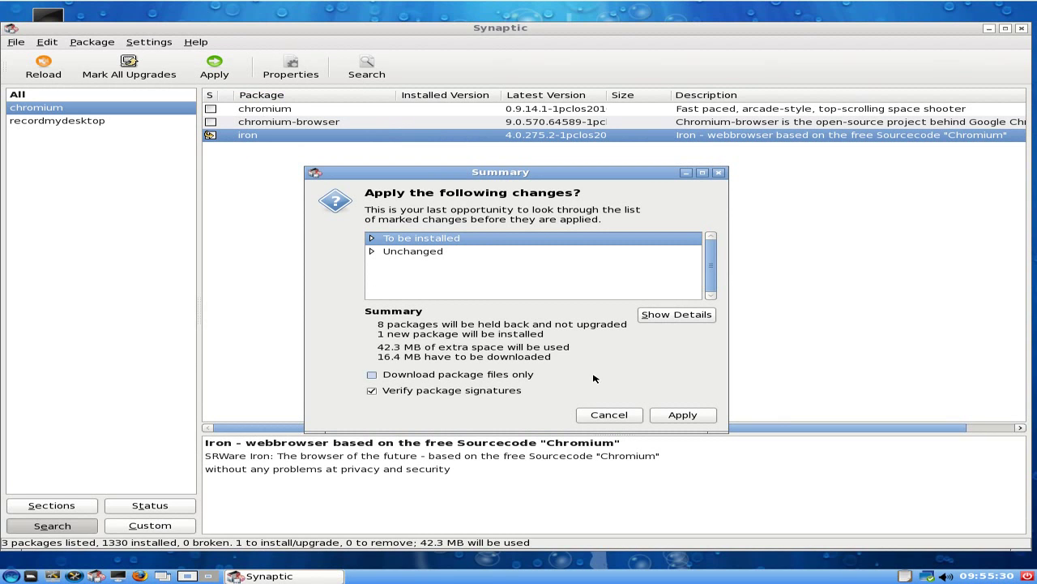
{"action": "left_click", "coordinate": [681, 415]}
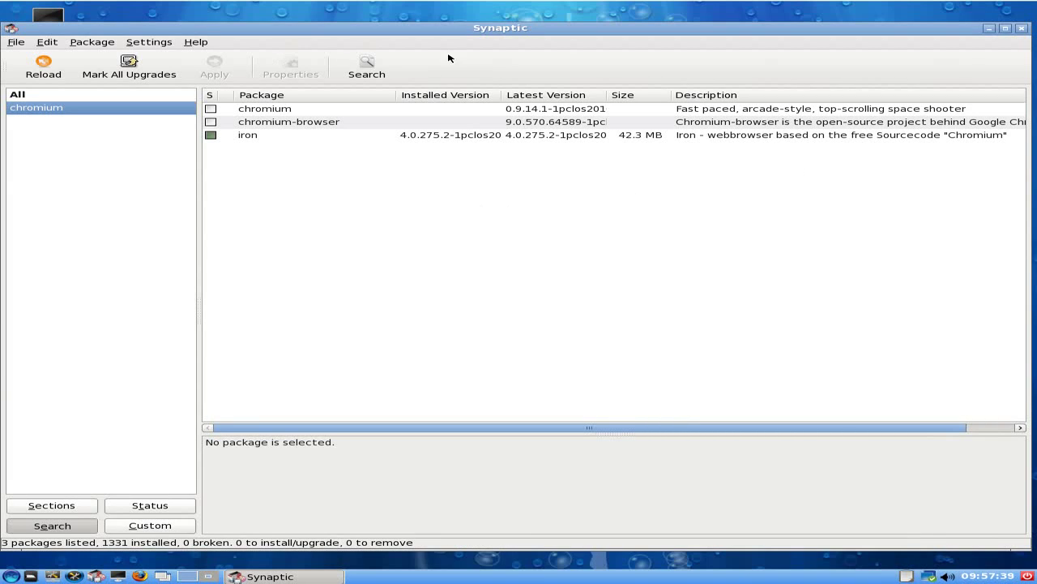
Close Synaptic and launch the newly installed Iron browser, importing its settings from Firefox
{"action": "left_click", "coordinate": [1022, 30]}
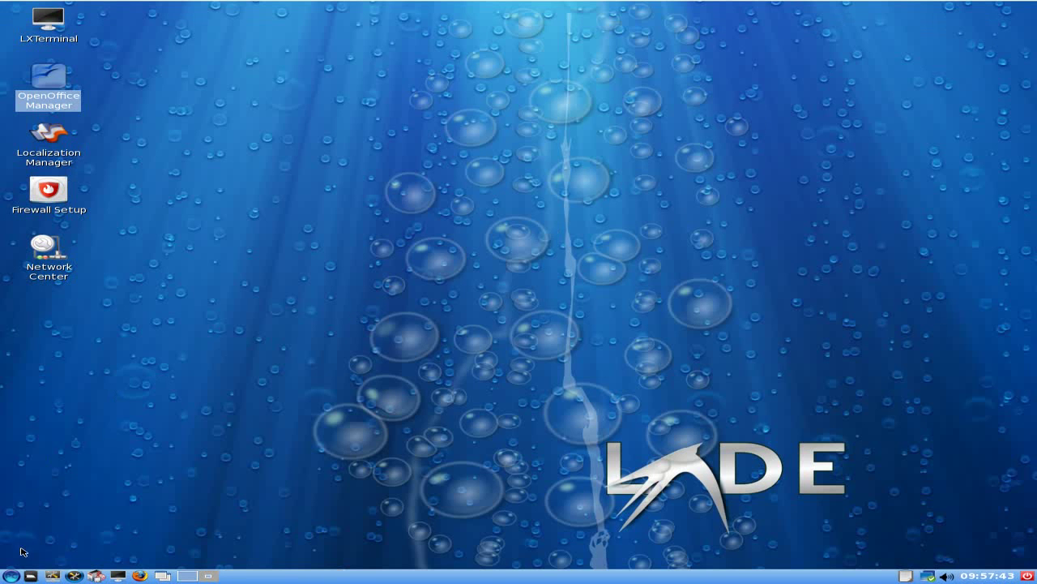
{"action": "left_click", "coordinate": [13, 575]}
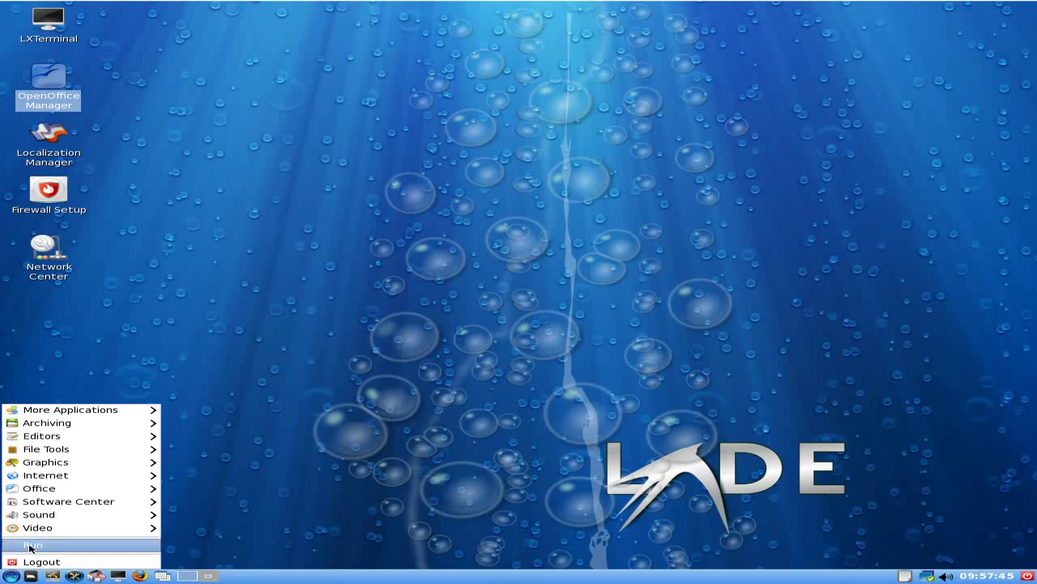
{"action": "mouse_move", "coordinate": [46, 480]}
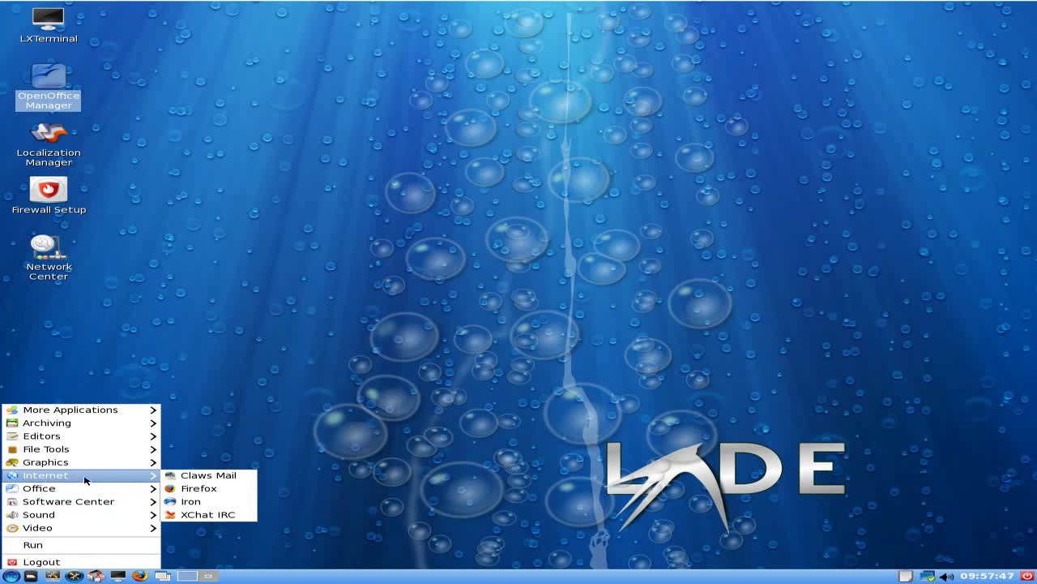
{"action": "left_click", "coordinate": [197, 502]}
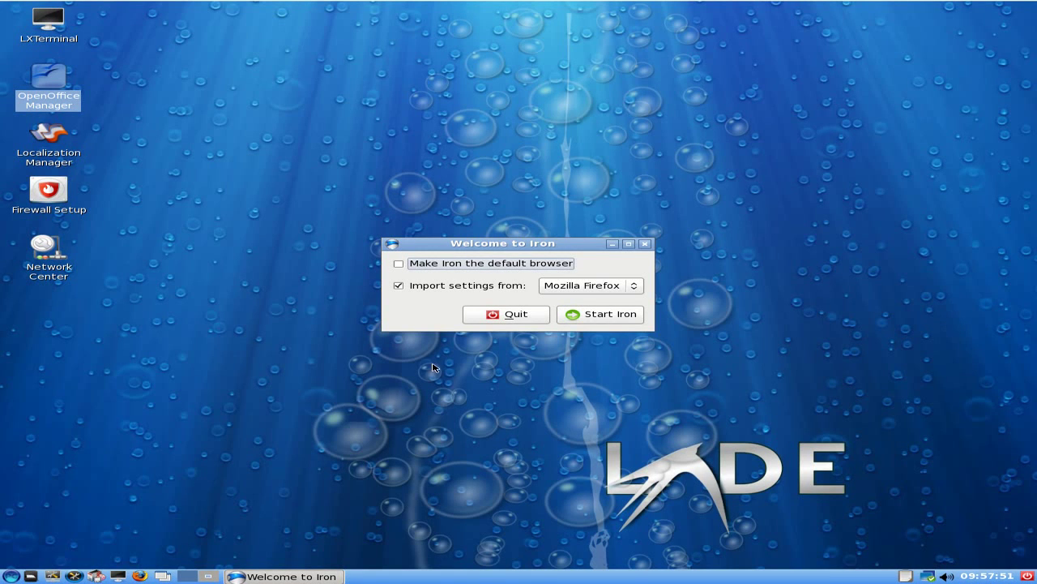
{"action": "left_click", "coordinate": [600, 316]}
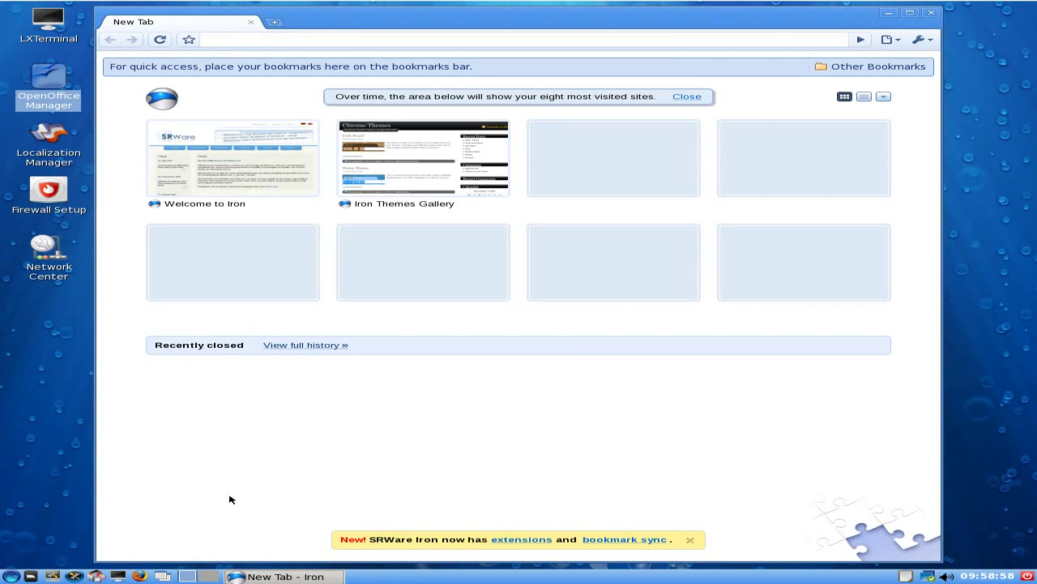
Maximize the Iron window, view the srware.net Iron page, then close the browser
{"action": "left_click", "coordinate": [911, 15]}
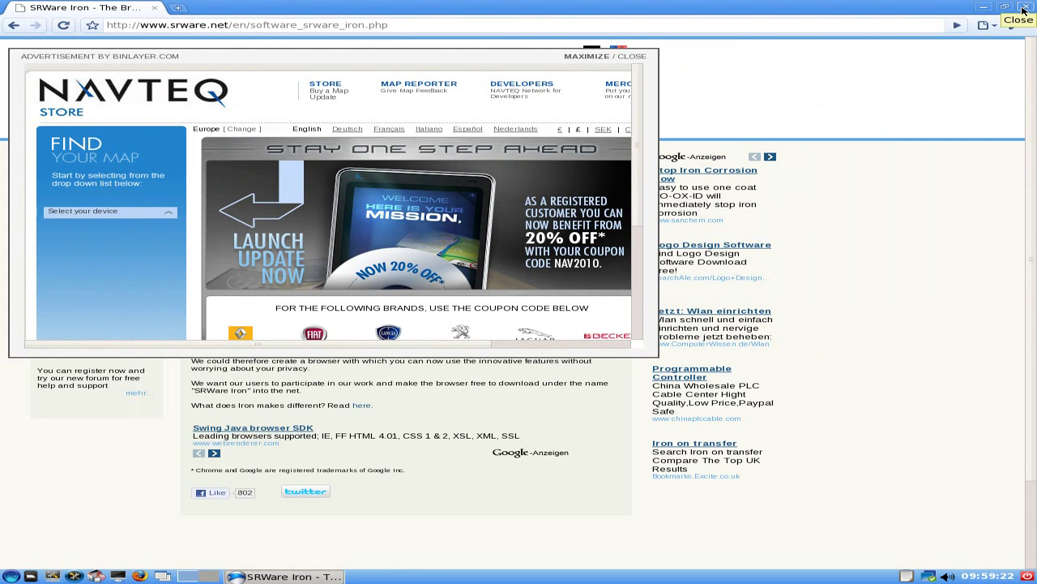
{"action": "left_click", "coordinate": [1025, 9]}
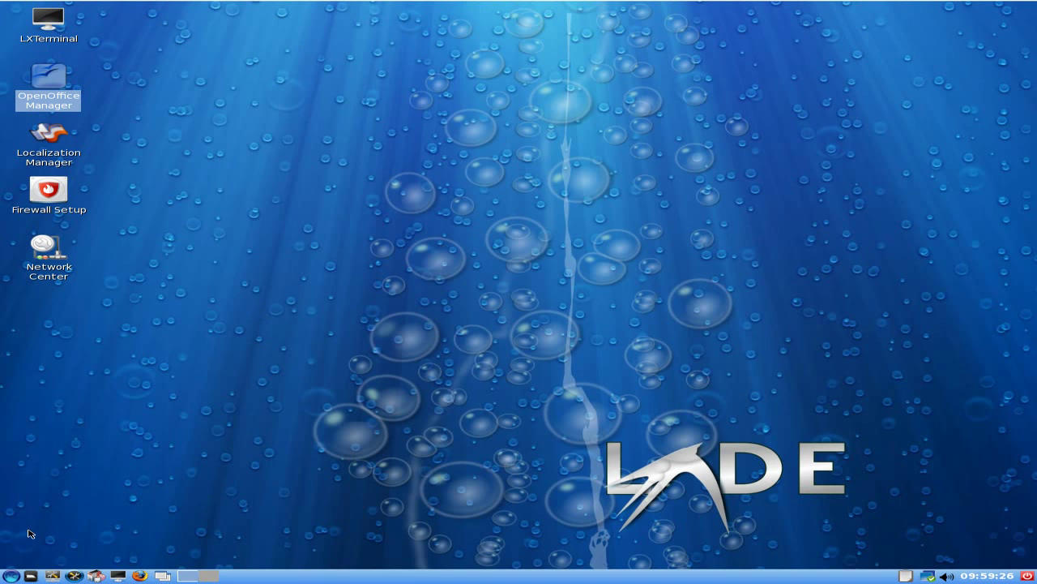
Launch Firefox from the Internet menu, opening the pclinuxos.com homepage
{"action": "left_click", "coordinate": [11, 575]}
{"action": "mouse_move", "coordinate": [41, 525]}
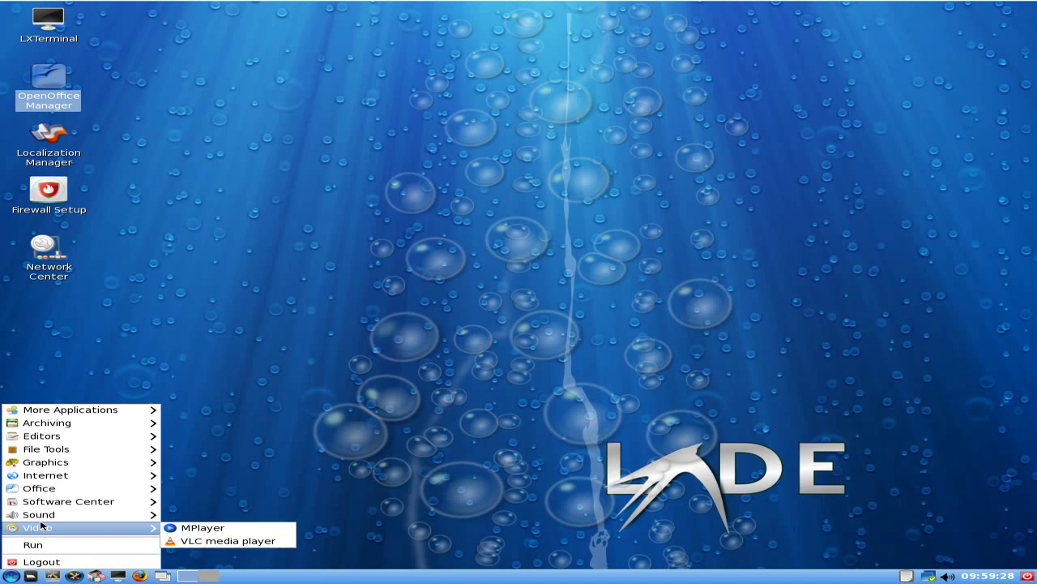
{"action": "mouse_move", "coordinate": [56, 476]}
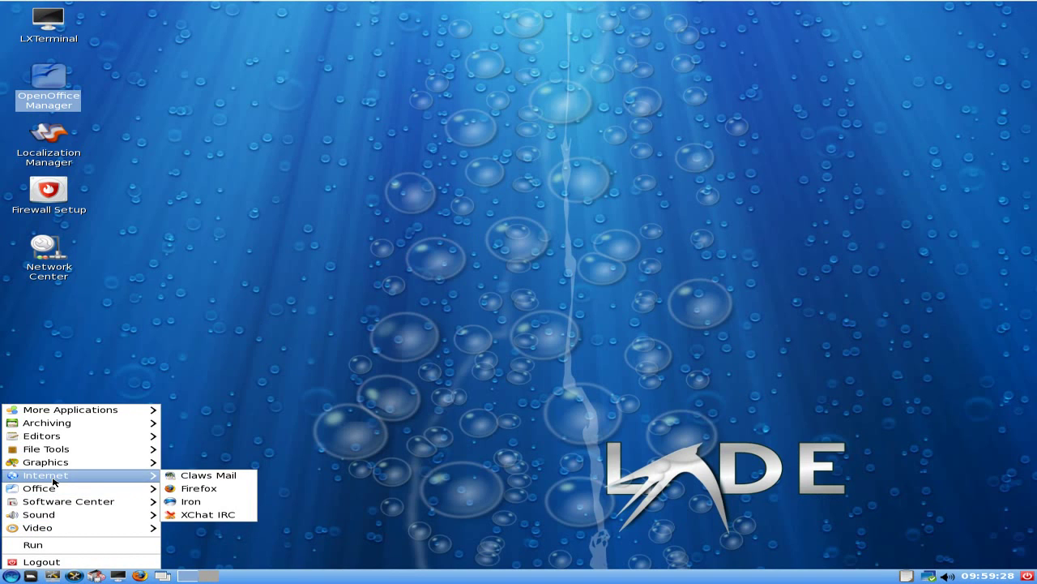
{"action": "left_click", "coordinate": [198, 489]}
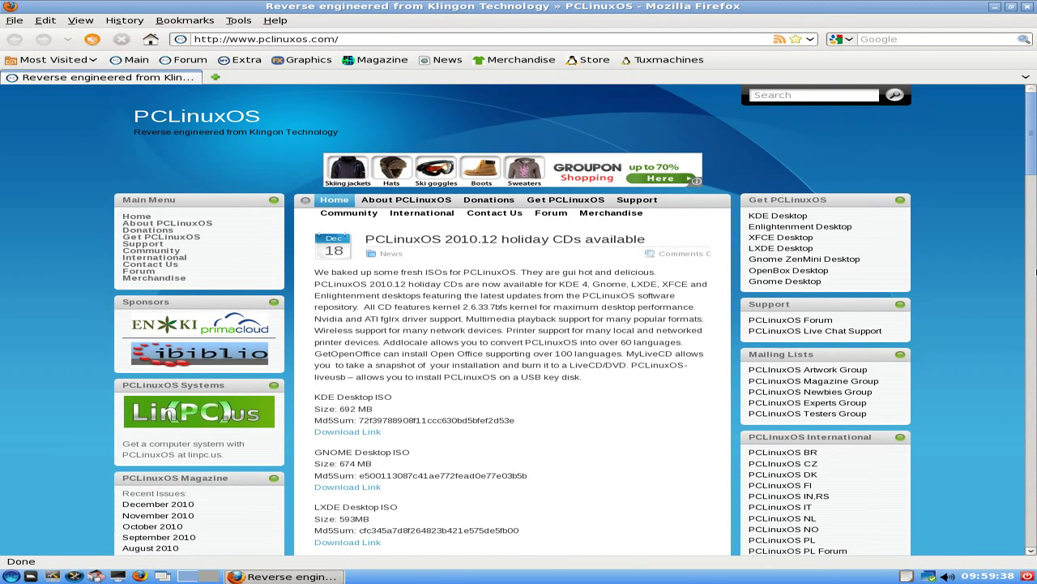
Scroll down through the pclinuxos.com homepage and back up toward the top
{"action": "scroll", "coordinate": [997, 264], "scroll_direction": "down", "scroll_amount": 6}
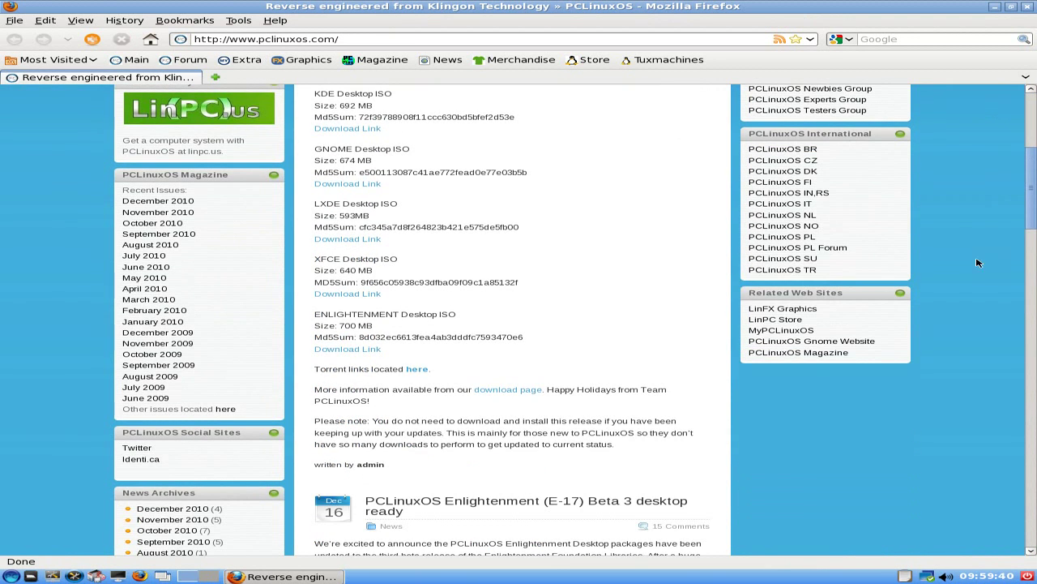
{"action": "scroll", "coordinate": [642, 262], "scroll_direction": "up", "scroll_amount": 5}
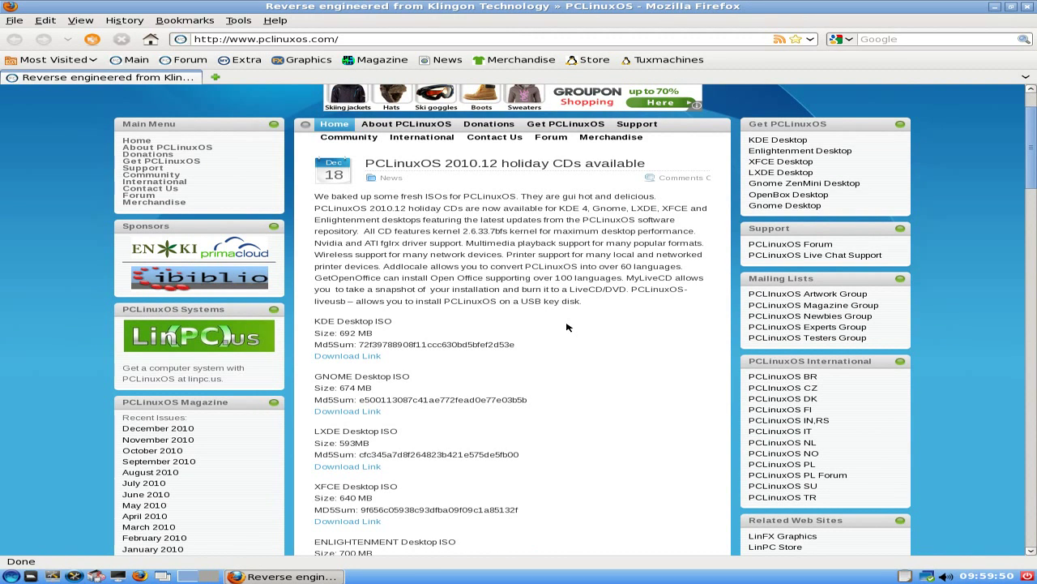
{"action": "scroll", "coordinate": [568, 327], "scroll_direction": "down", "scroll_amount": 3}
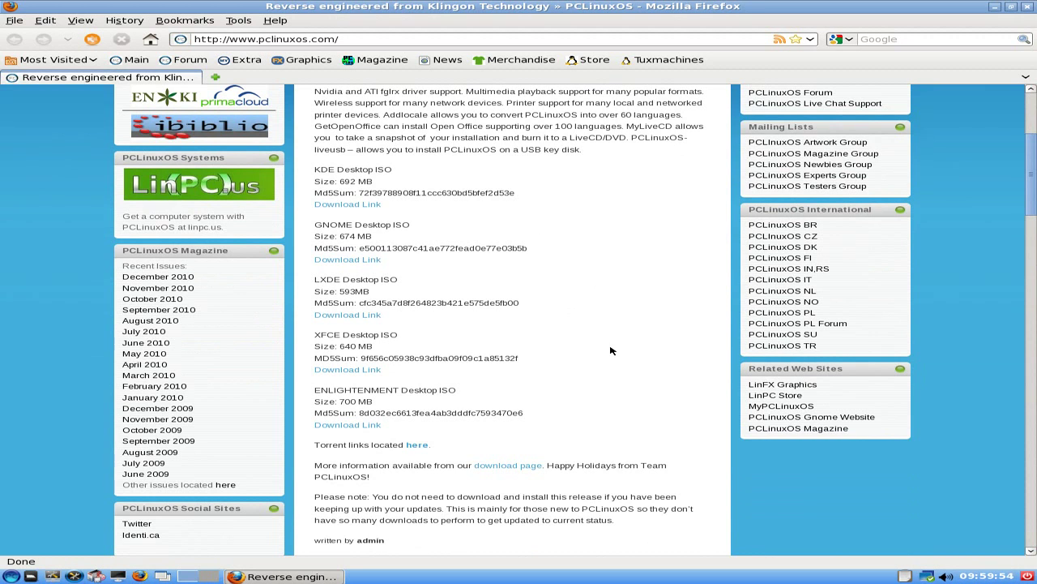
{"action": "scroll", "coordinate": [612, 350], "scroll_direction": "down", "scroll_amount": 2}
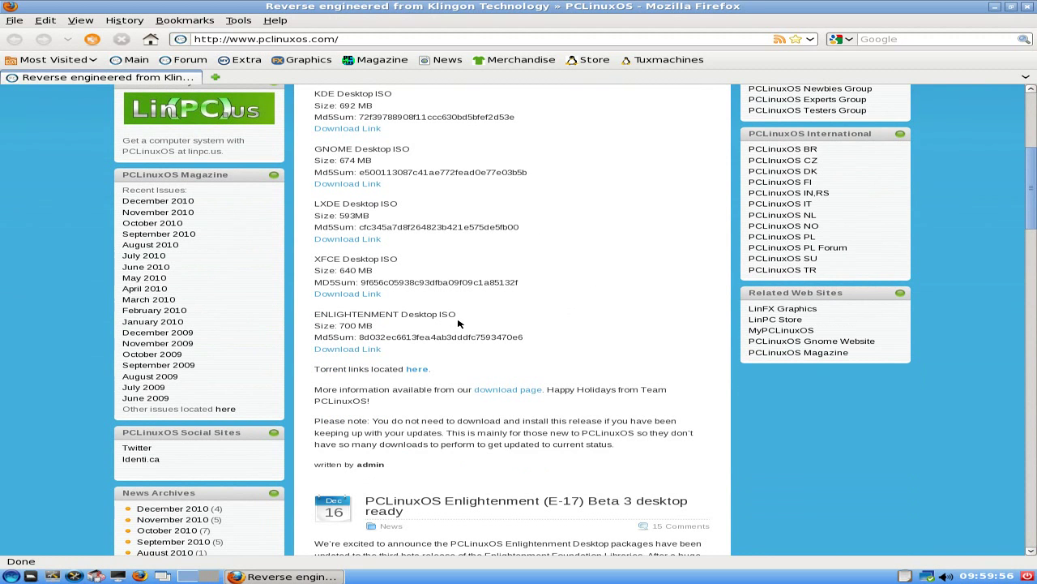
{"action": "scroll", "coordinate": [535, 320], "scroll_direction": "down", "scroll_amount": 19}
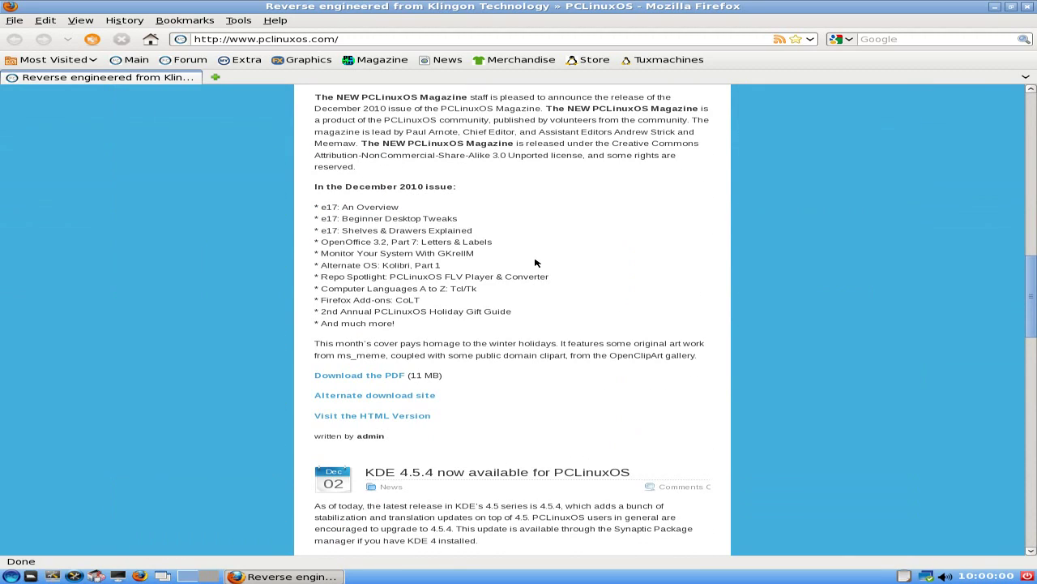
{"action": "scroll", "coordinate": [591, 270], "scroll_direction": "down", "scroll_amount": 10}
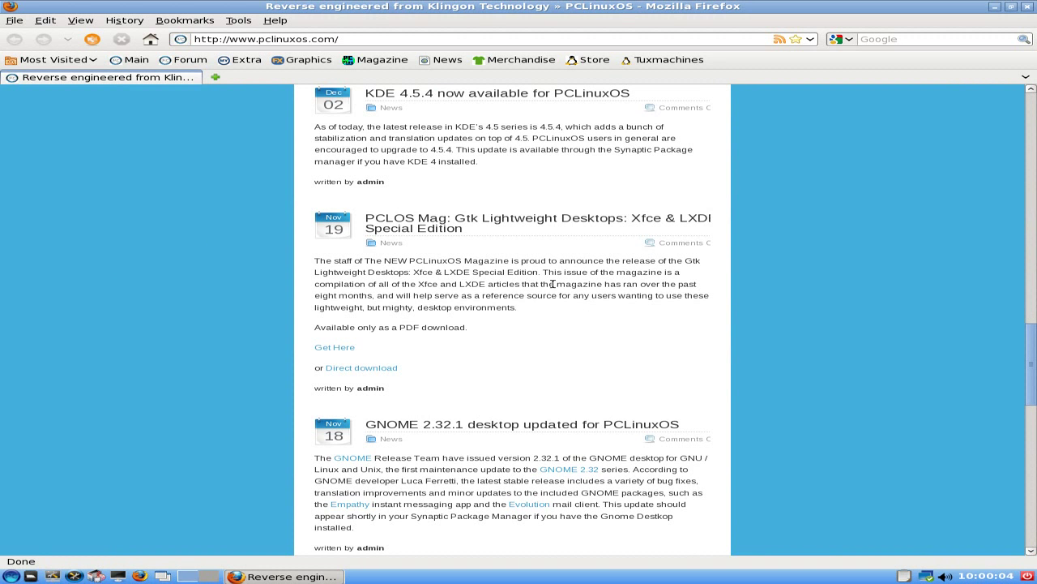
{"action": "scroll", "coordinate": [552, 284], "scroll_direction": "down", "scroll_amount": 8}
{"action": "scroll", "coordinate": [759, 300], "scroll_direction": "down", "scroll_amount": 8}
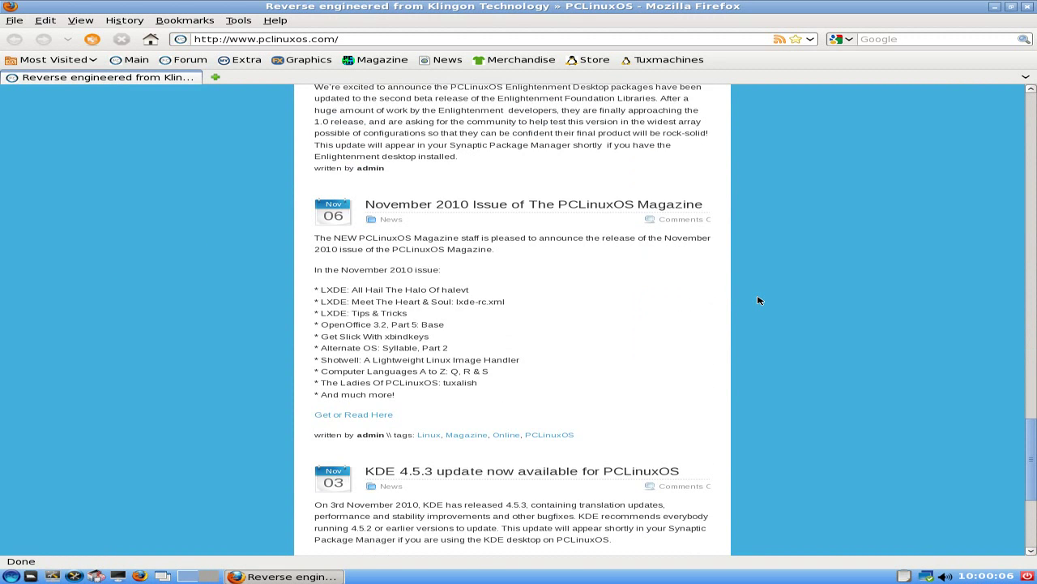
{"action": "scroll", "coordinate": [760, 300], "scroll_direction": "down", "scroll_amount": 8}
{"action": "scroll", "coordinate": [759, 300], "scroll_direction": "up", "scroll_amount": 20}
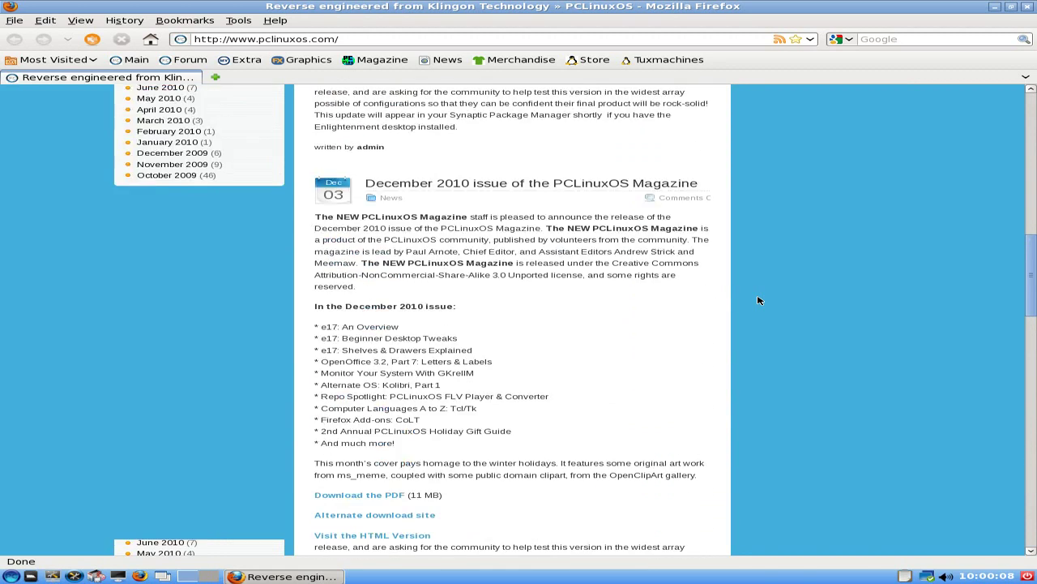
{"action": "scroll", "coordinate": [760, 300], "scroll_direction": "up", "scroll_amount": 15}
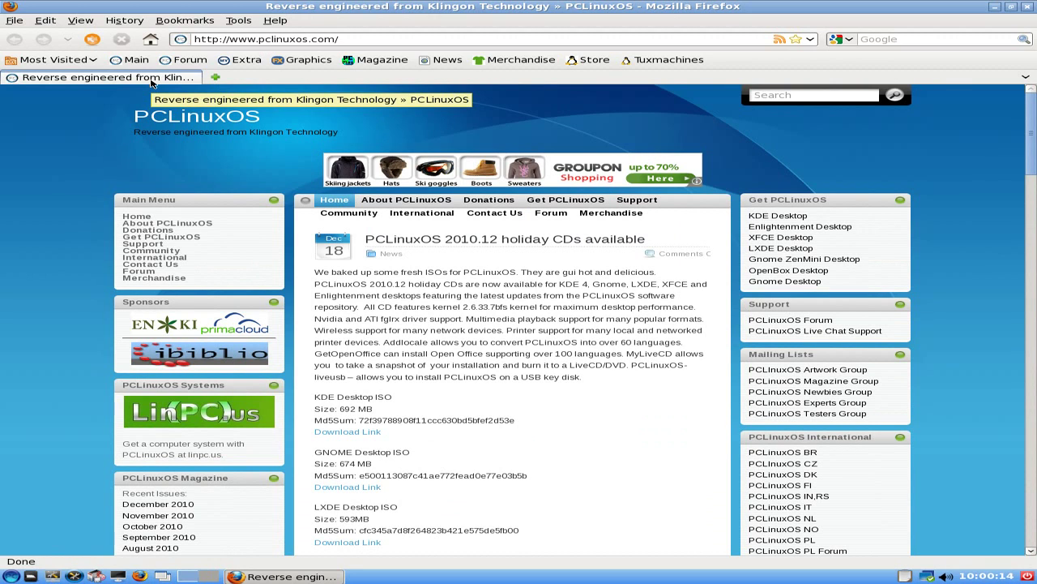
Close the Firefox window, returning to the bare LXDE desktop
{"action": "left_click", "coordinate": [1028, 9]}
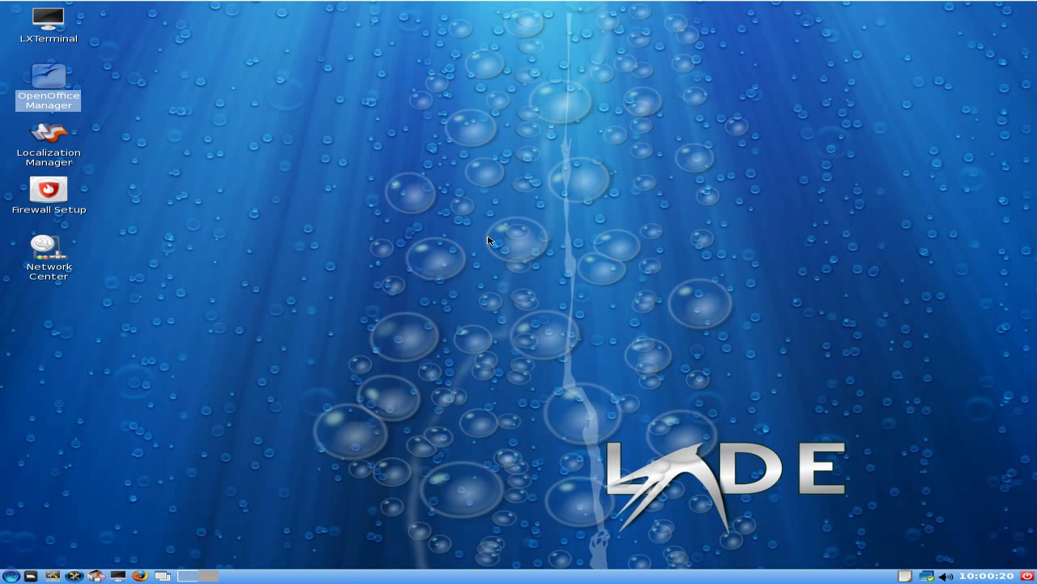